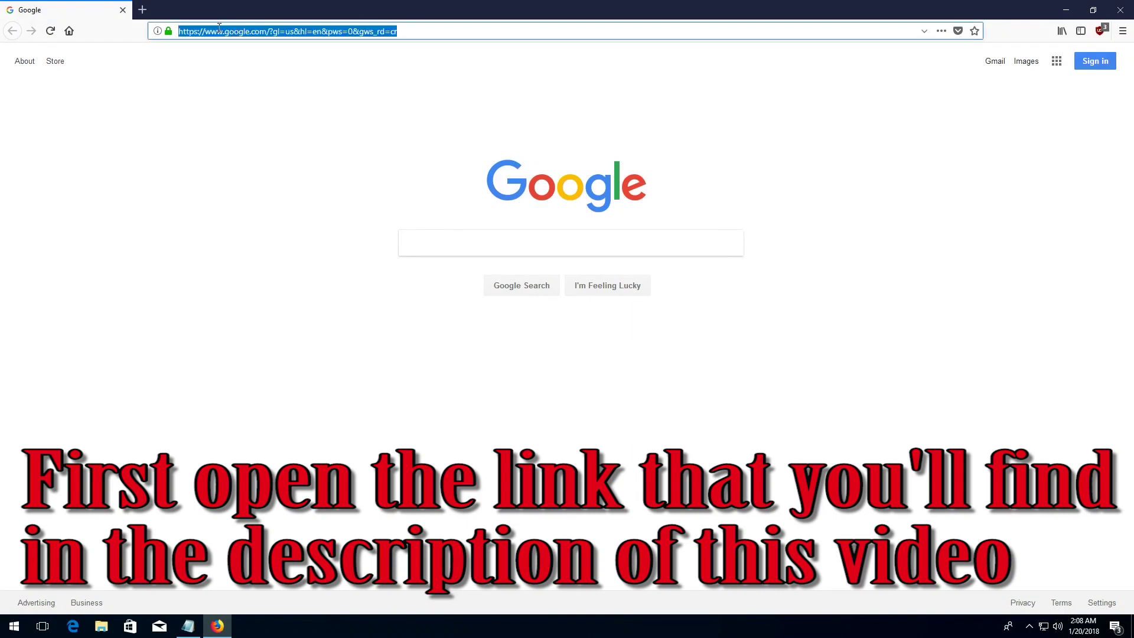
Download microsoft-windows-netfx3-ondemand-package.cab (69.0 MB) from the MediaFire link, then close Firefox.
{"action": "type", "text": "https://www.mediafire.com/file/44jx5cn4m1bk6i1/microsoft-windows-netfx3-ondemand-package.cab"}
{"action": "key", "text": "Return"}
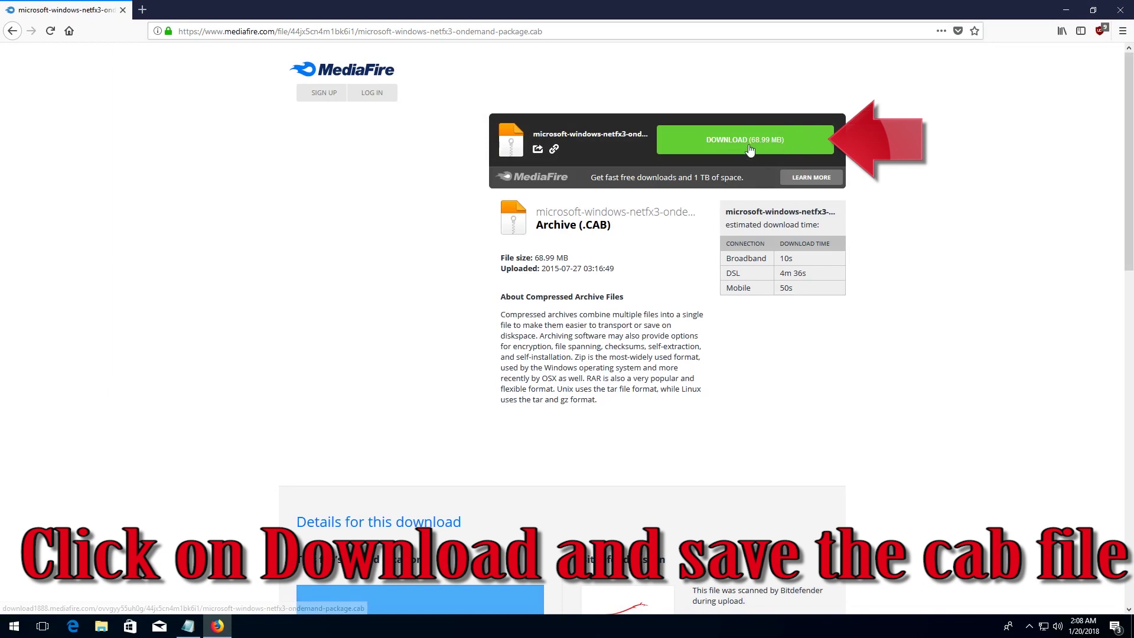
{"action": "left_click", "coordinate": [744, 149]}
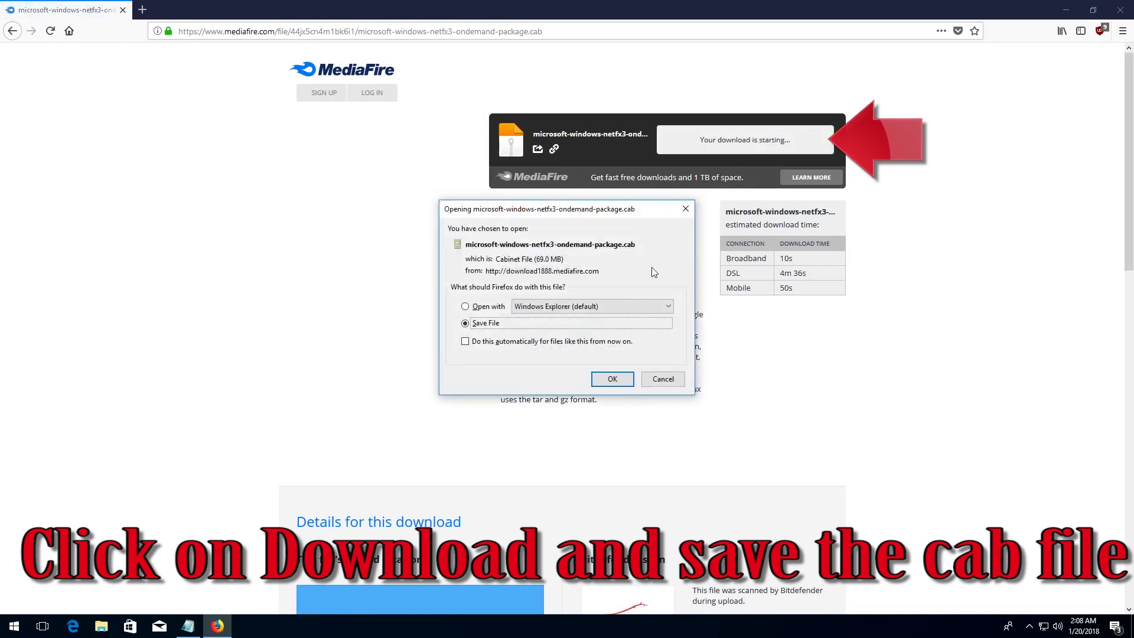
{"action": "left_click", "coordinate": [621, 379]}
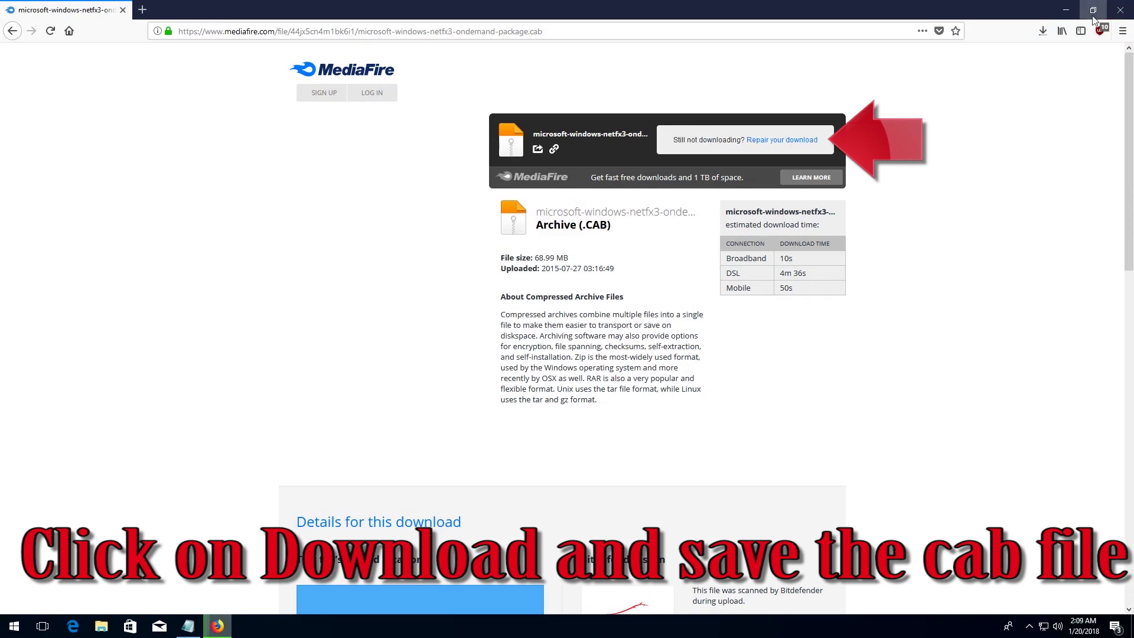
{"action": "left_click", "coordinate": [1045, 30]}
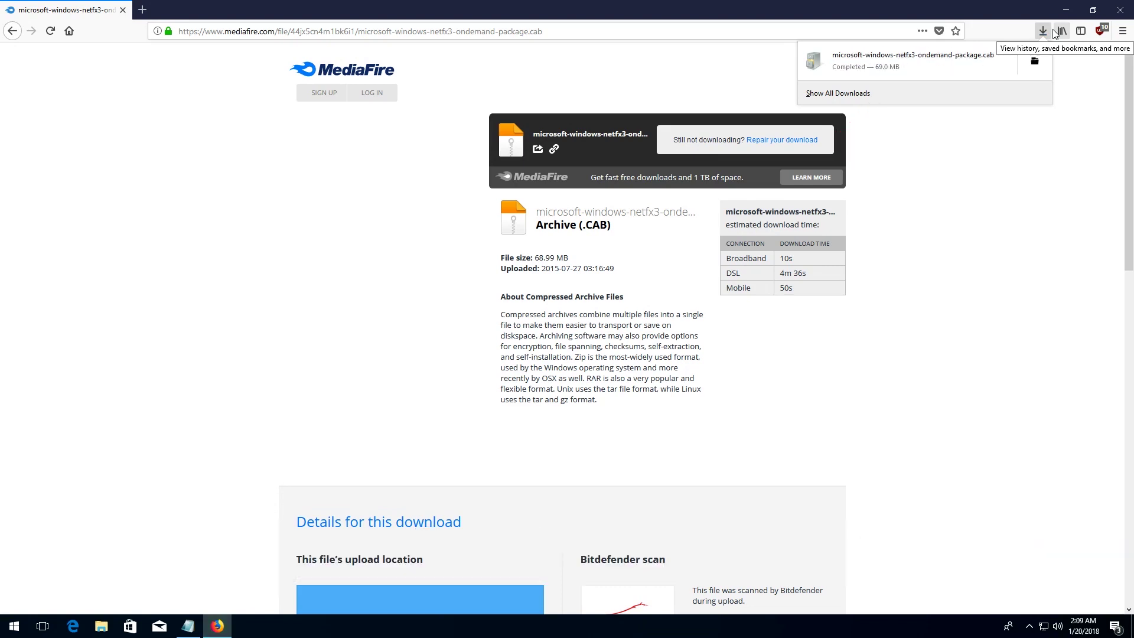
{"action": "left_click", "coordinate": [1120, 10]}
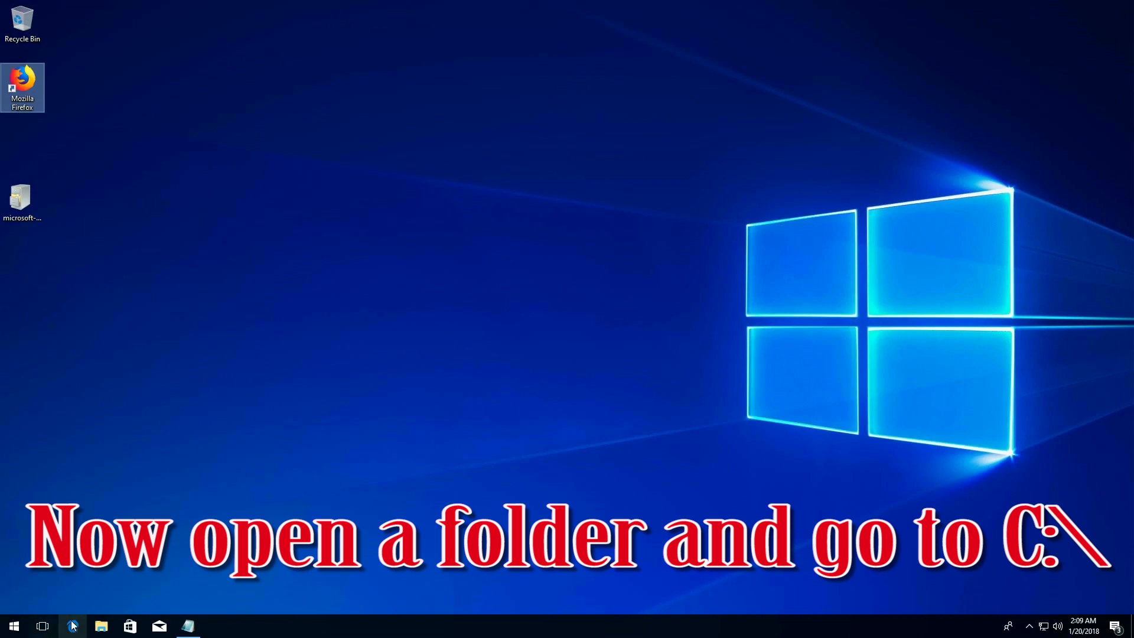
Move the netfx3 cab file from the desktop into the C:\ root, granting administrator permission.
{"action": "left_click", "coordinate": [99, 623]}
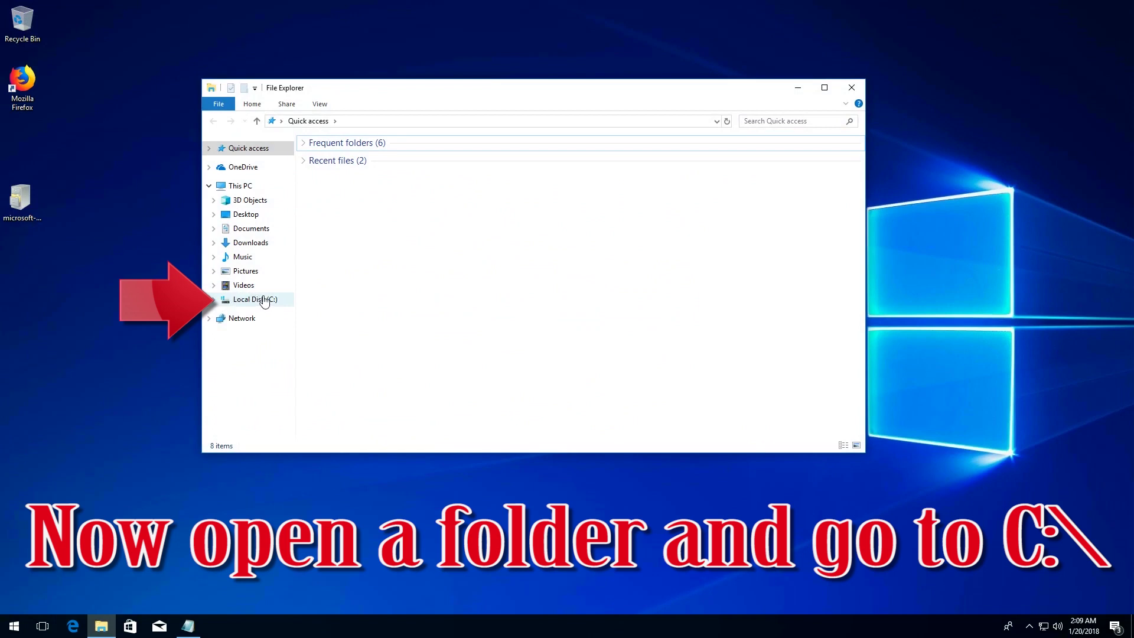
{"action": "left_click", "coordinate": [262, 300]}
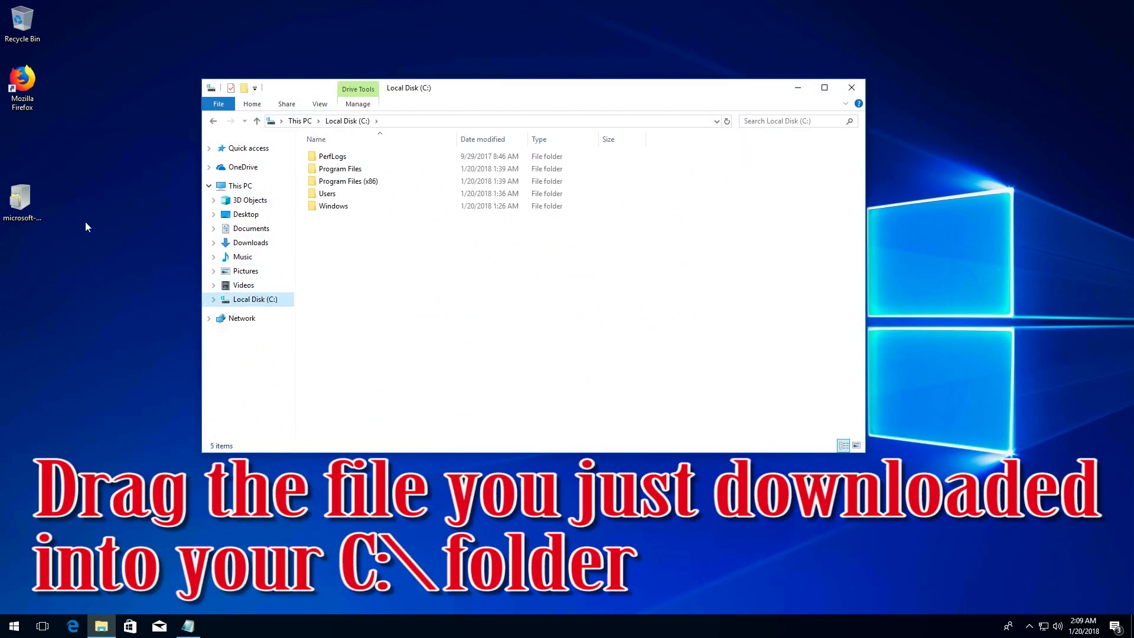
{"action": "left_click", "coordinate": [24, 200]}
{"action": "left_click_drag", "start_coordinate": [24, 201], "coordinate": [383, 260]}
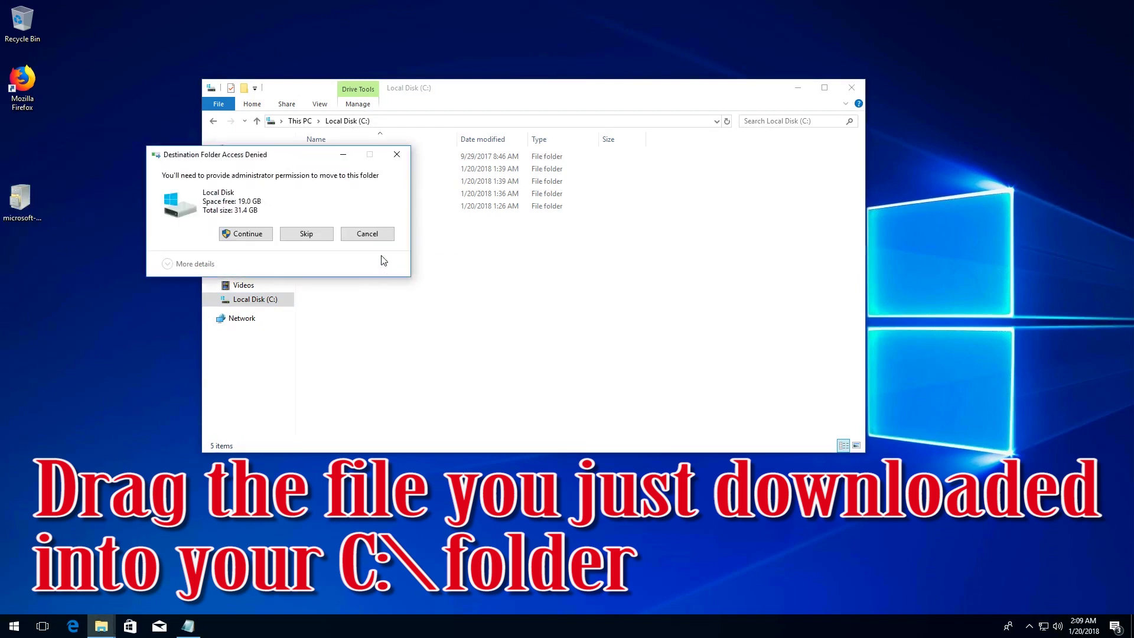
{"action": "left_click", "coordinate": [264, 230]}
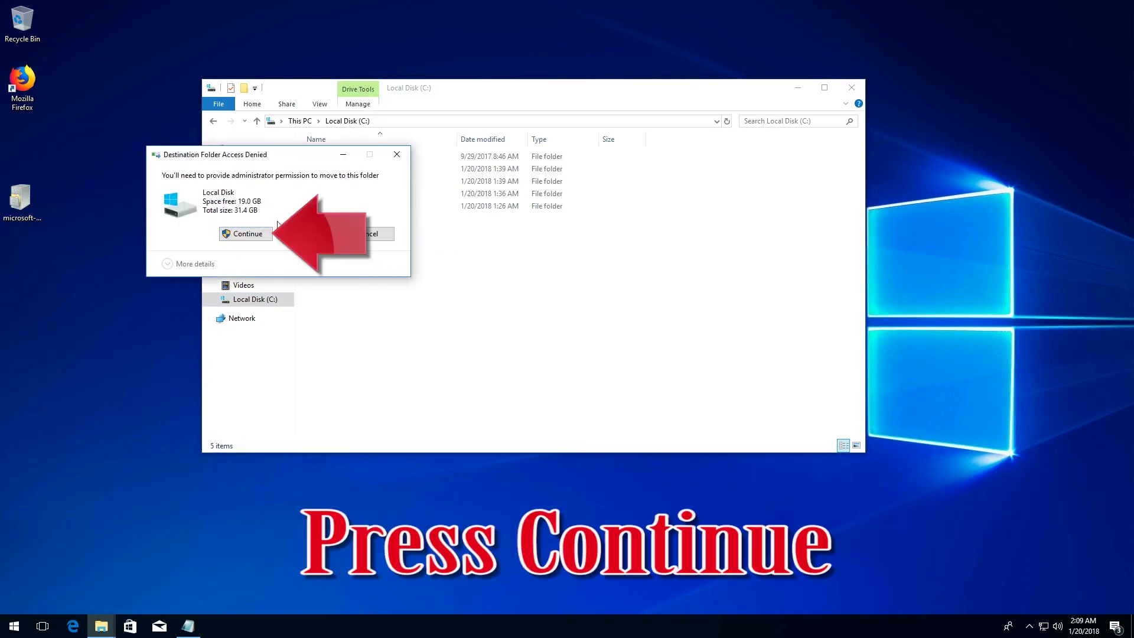
{"action": "left_click", "coordinate": [245, 233]}
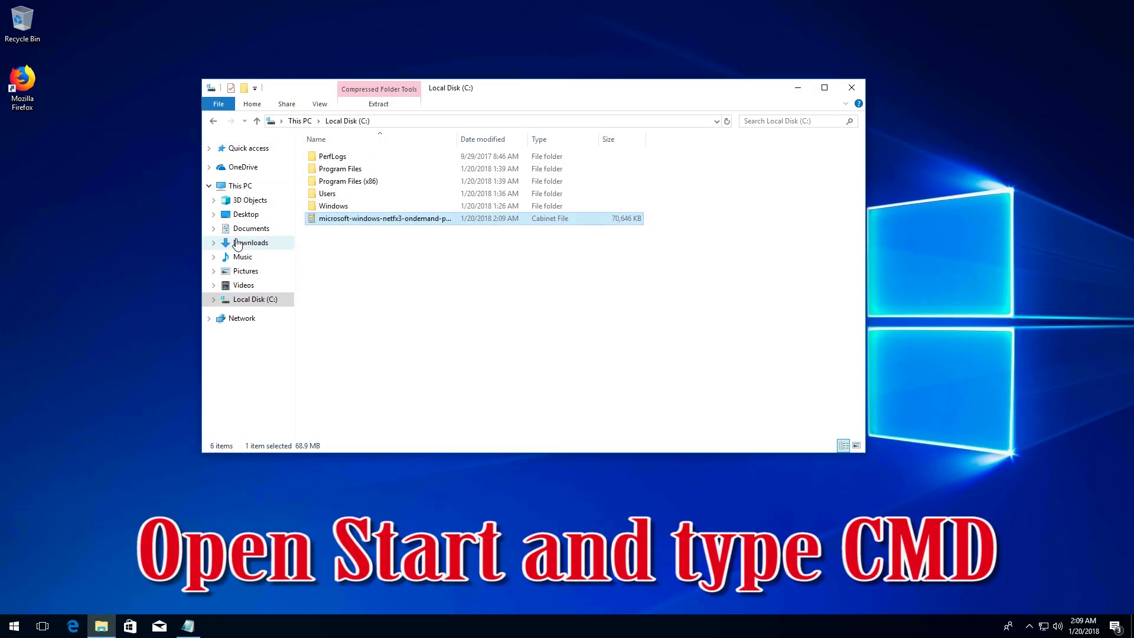
{"action": "left_click", "coordinate": [860, 82]}
Launch Command Prompt as administrator from a Start search for cmd.
{"action": "key", "text": "super"}
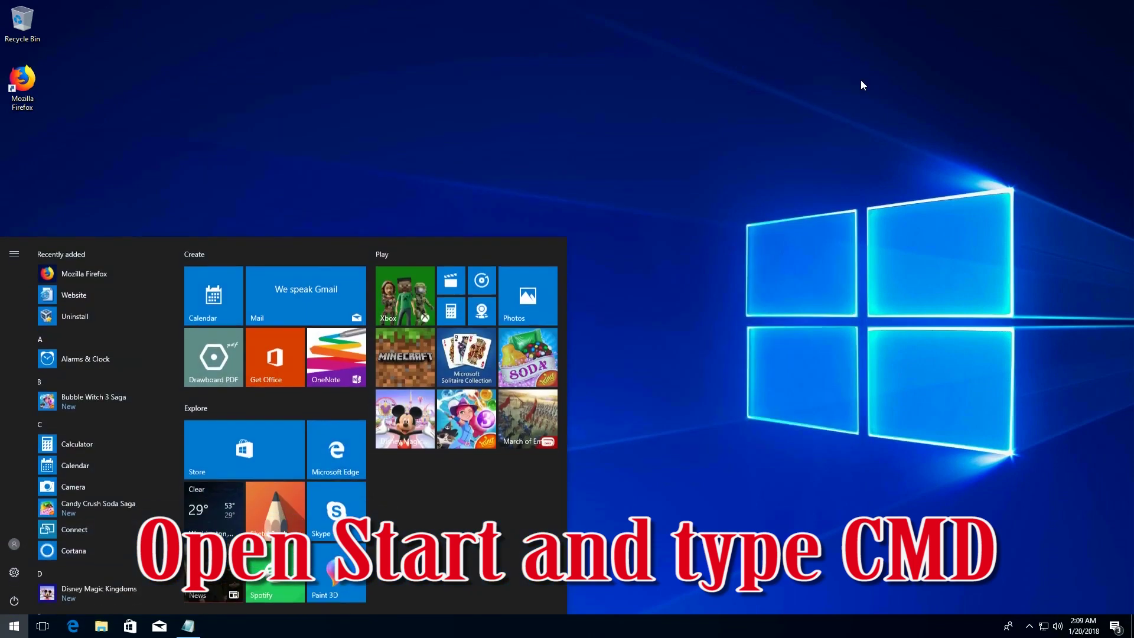
{"action": "type", "text": "cmd"}
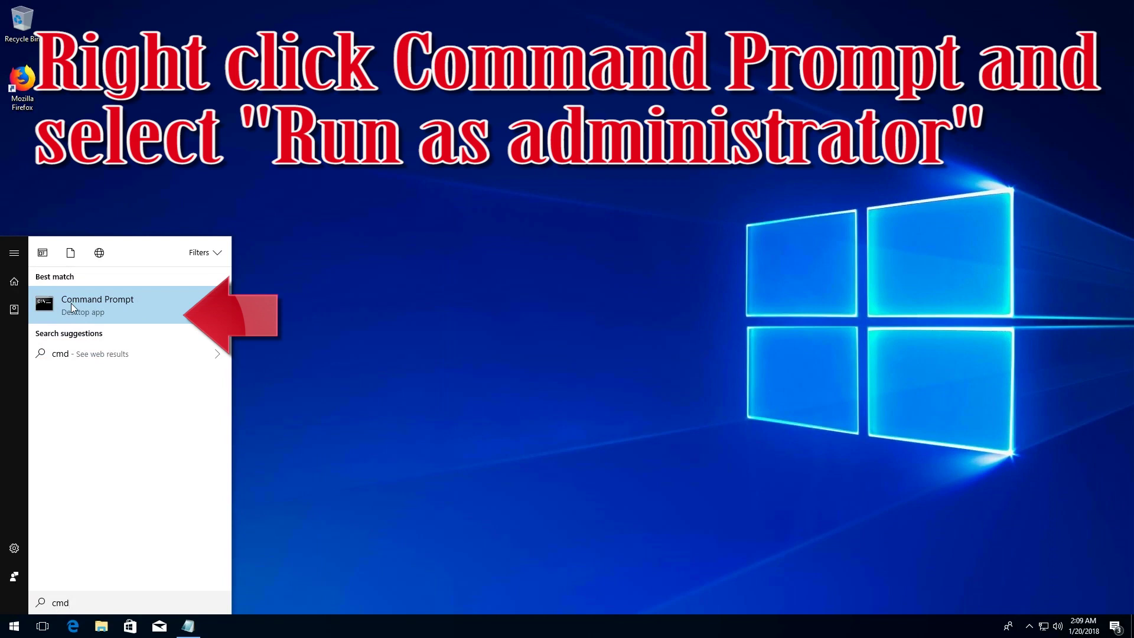
{"action": "right_click", "coordinate": [71, 303]}
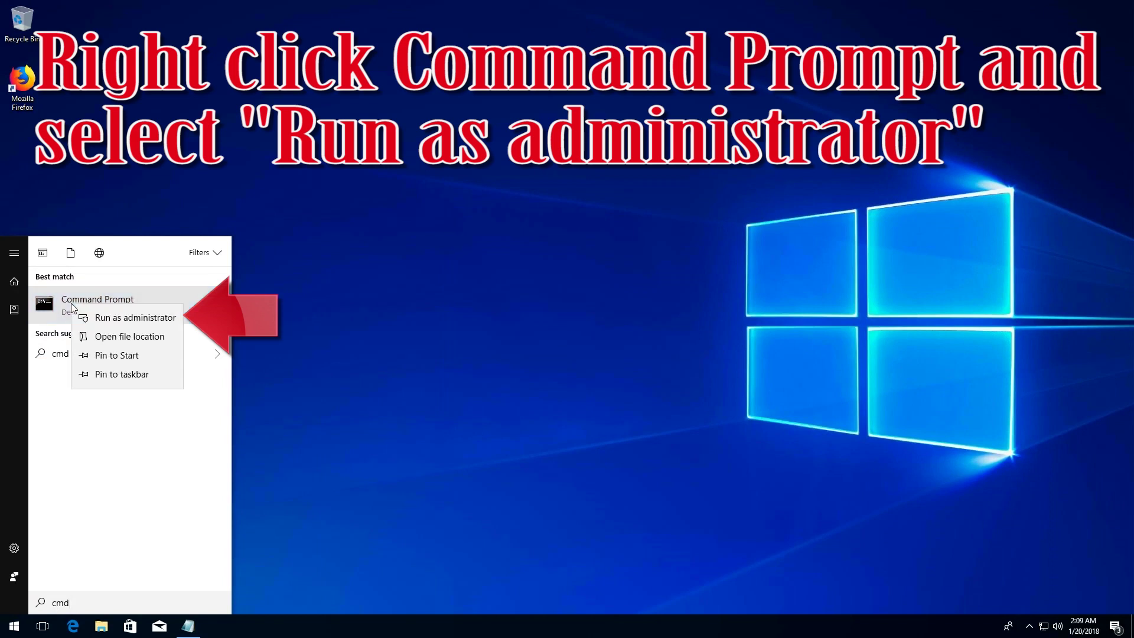
{"action": "left_click", "coordinate": [116, 323]}
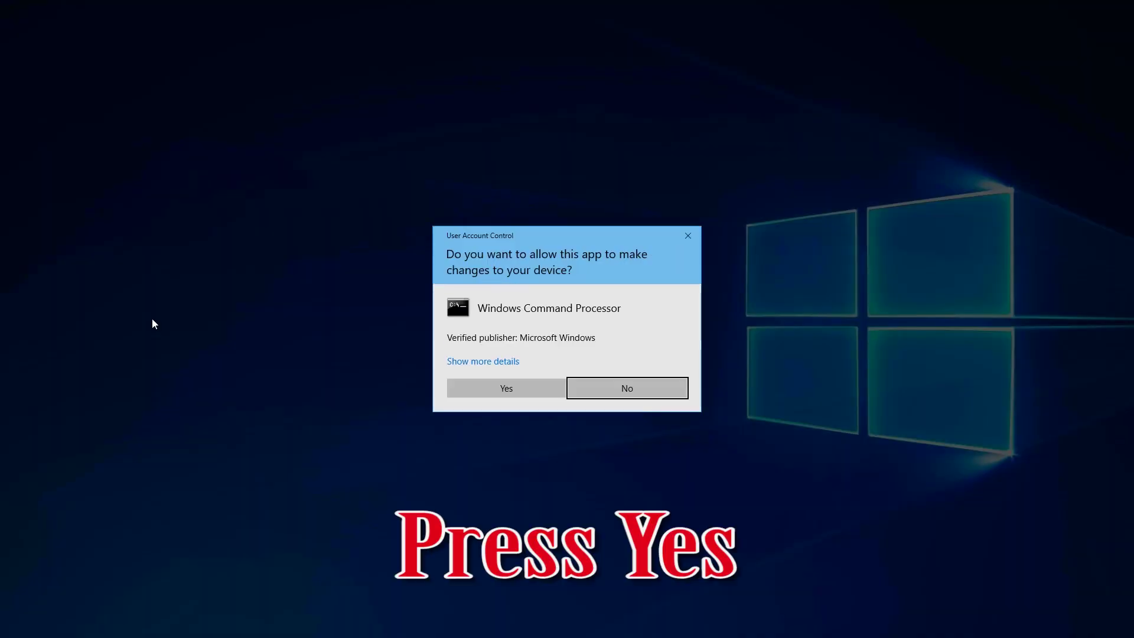
{"action": "left_click", "coordinate": [526, 384]}
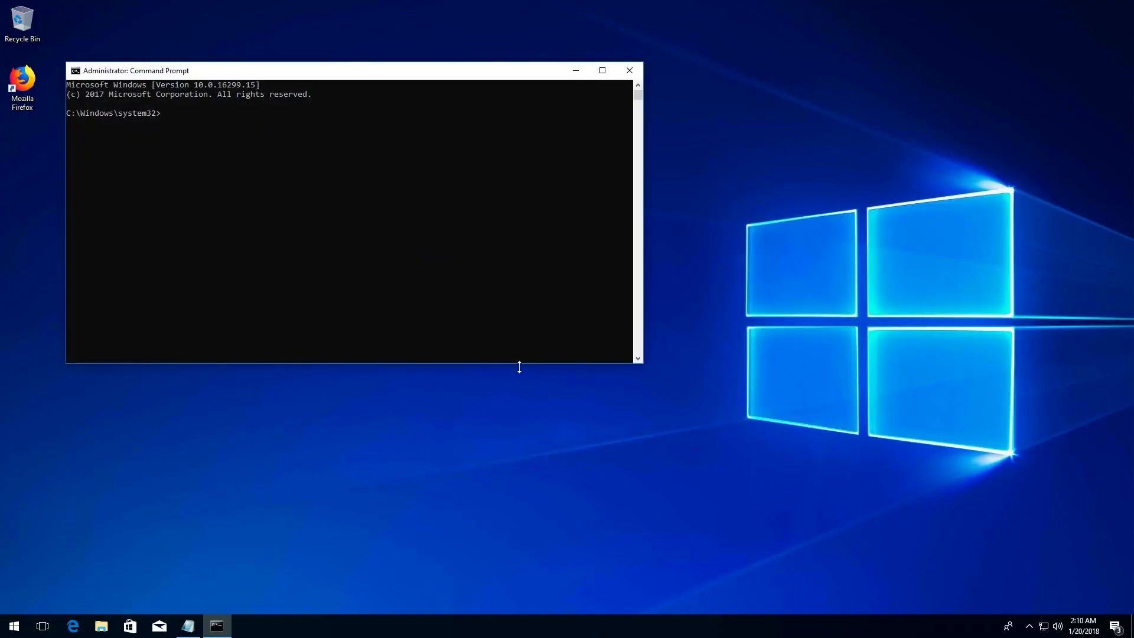
Copy the Dism.exe /online /enable-feature /featurename:NetFX3 /source:C:\ /LimitAccess line from Notepad.
{"action": "left_click_drag", "start_coordinate": [360, 75], "coordinate": [565, 141]}
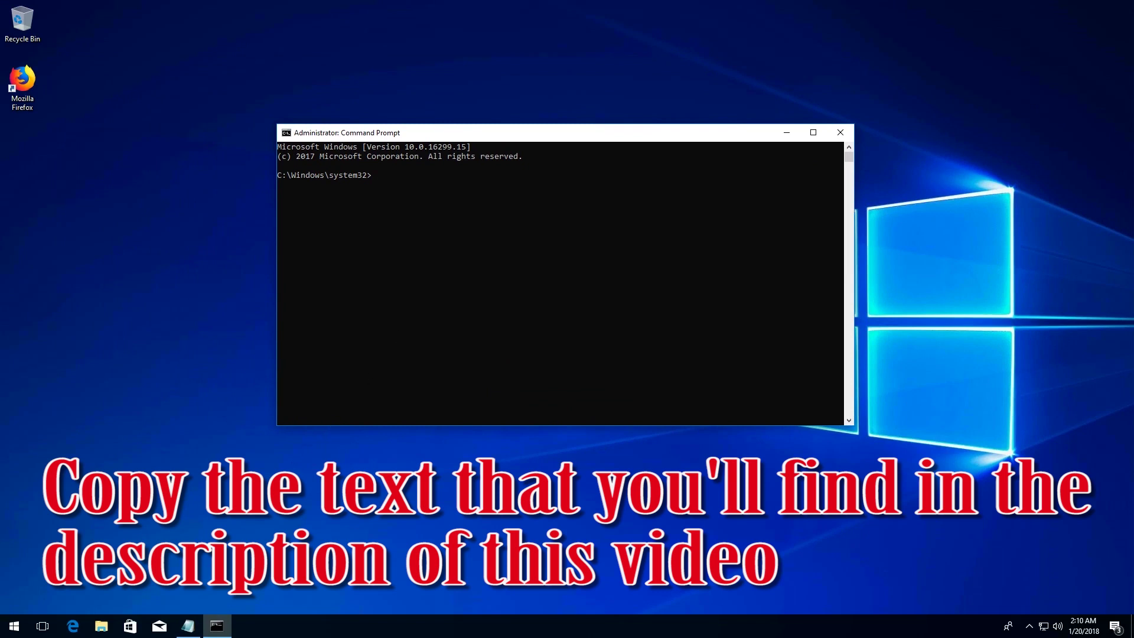
{"action": "left_click", "coordinate": [188, 626]}
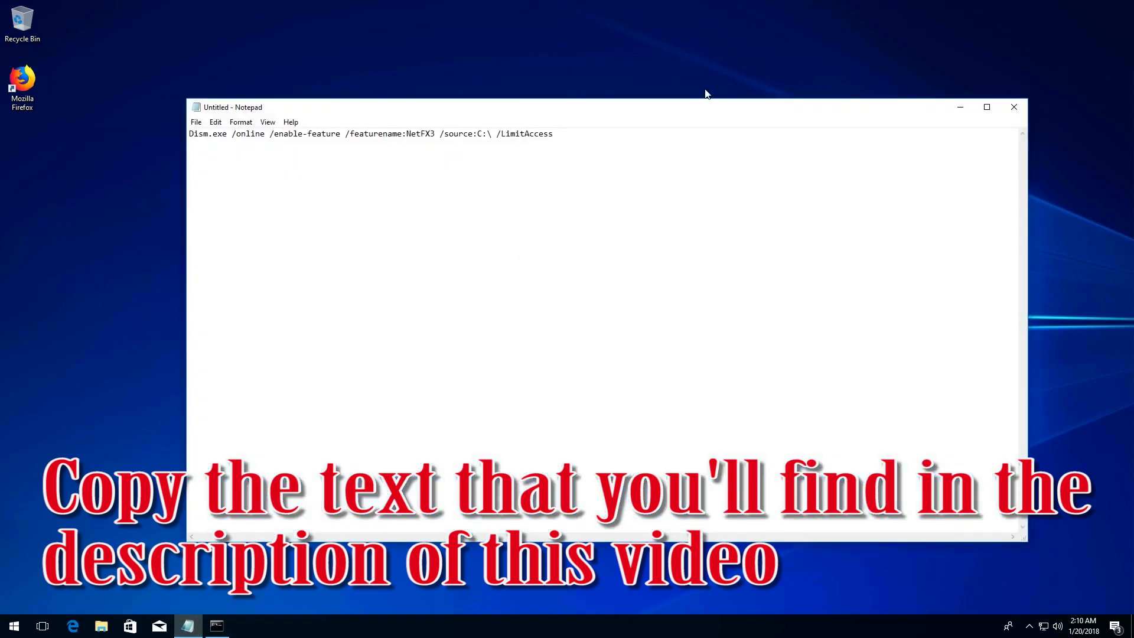
{"action": "left_click_drag", "start_coordinate": [608, 136], "coordinate": [187, 136]}
{"action": "right_click", "coordinate": [206, 144]}
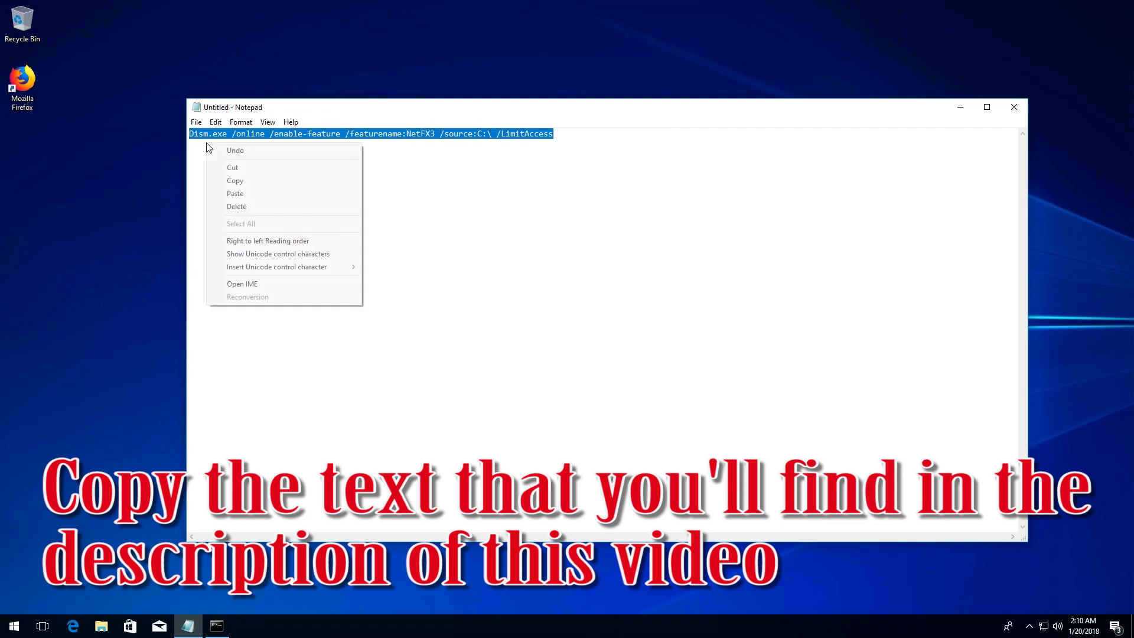
{"action": "left_click", "coordinate": [237, 180]}
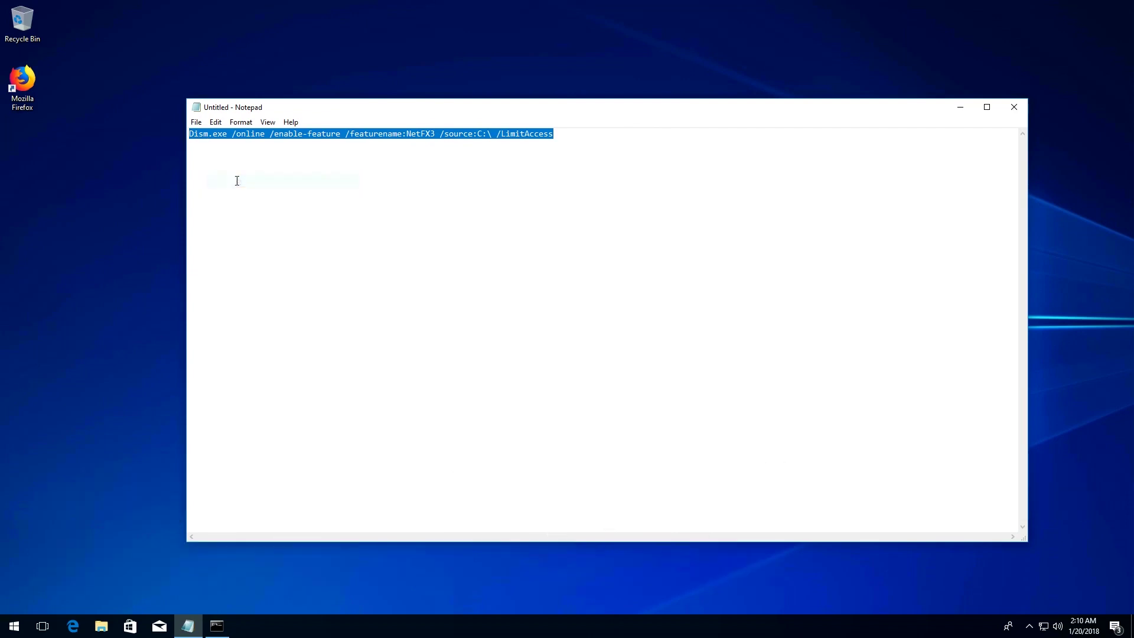
{"action": "left_click", "coordinate": [951, 108]}
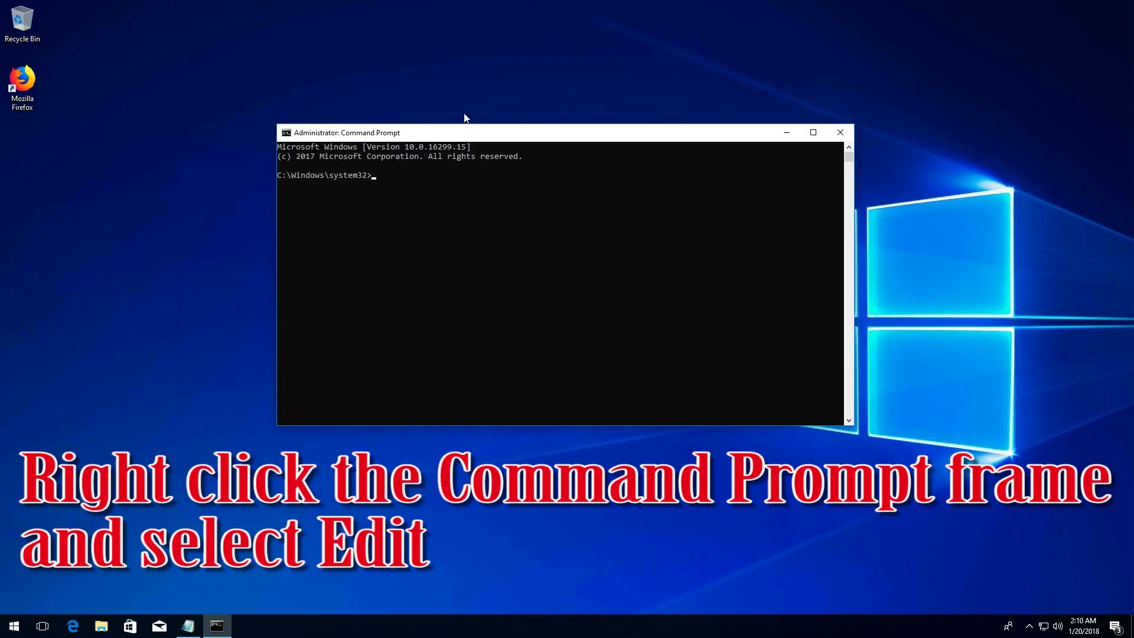
Paste the DISM NetFX3 command at the Command Prompt through the window's Edit menu.
{"action": "right_click", "coordinate": [566, 133]}
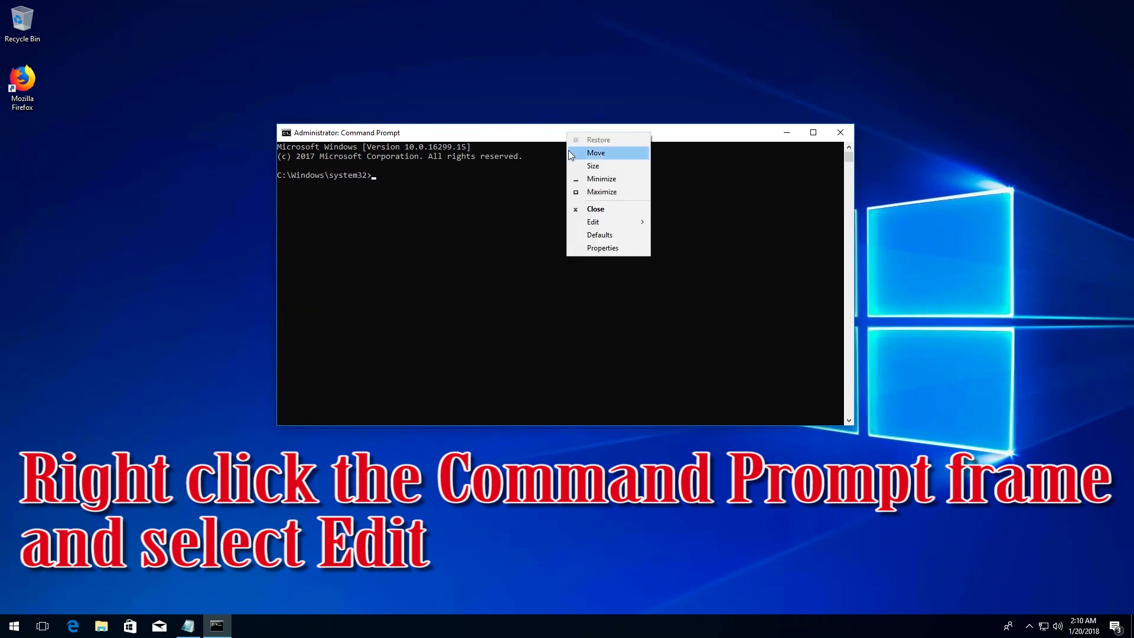
{"action": "mouse_move", "coordinate": [589, 227]}
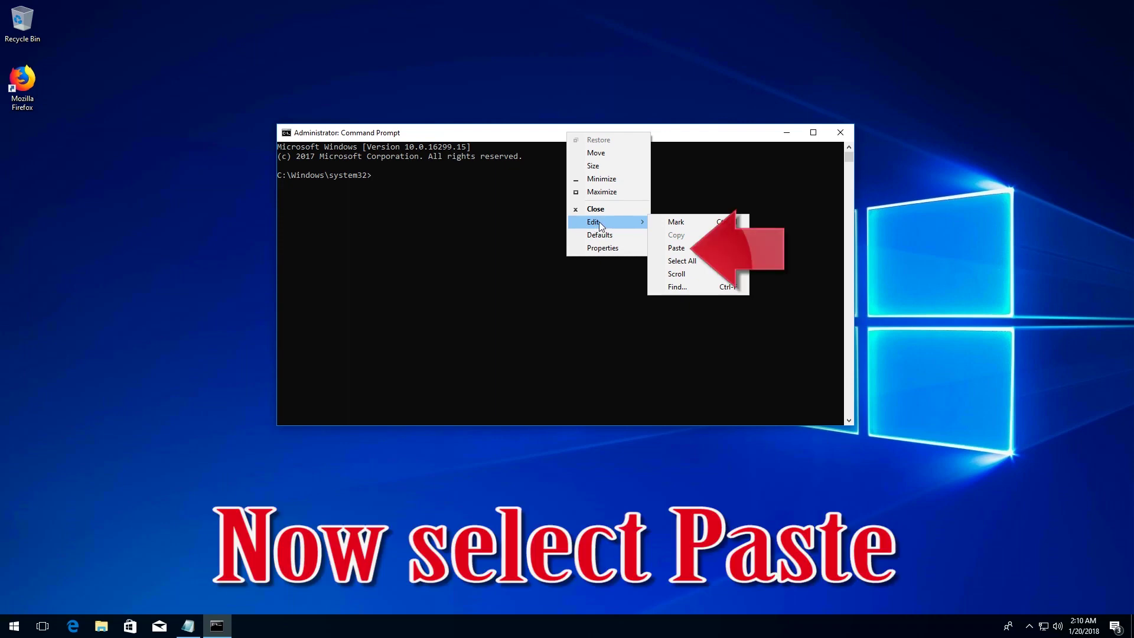
{"action": "left_click", "coordinate": [700, 246]}
Run the DISM command until it completes at 100%, then exit Command Prompt.
{"action": "key", "text": "Return"}
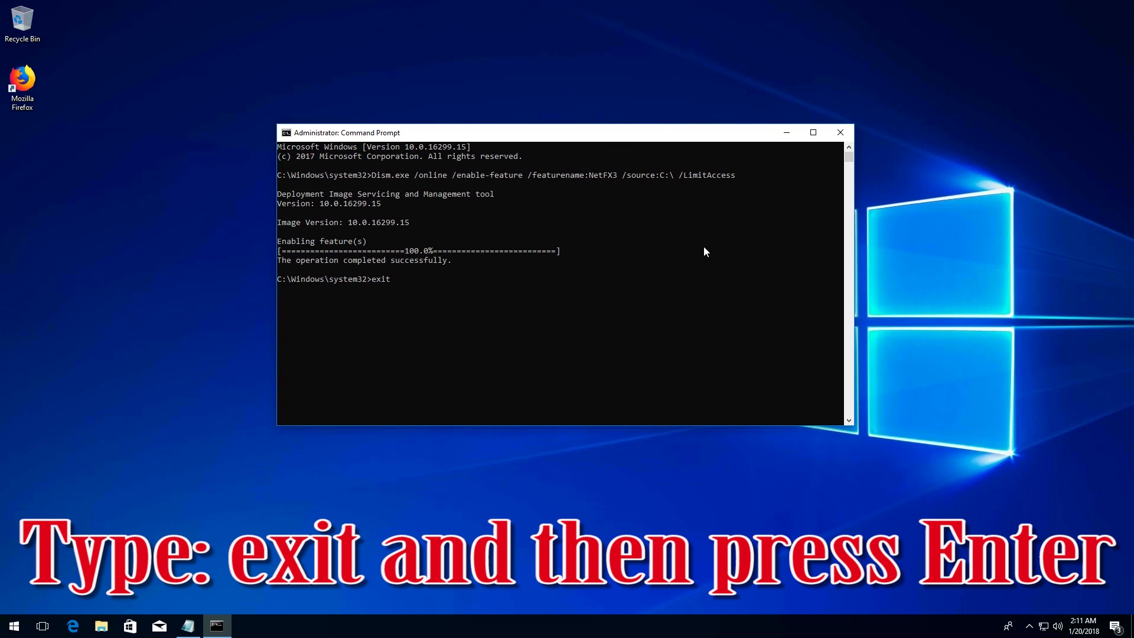
{"action": "key", "text": "Return"}
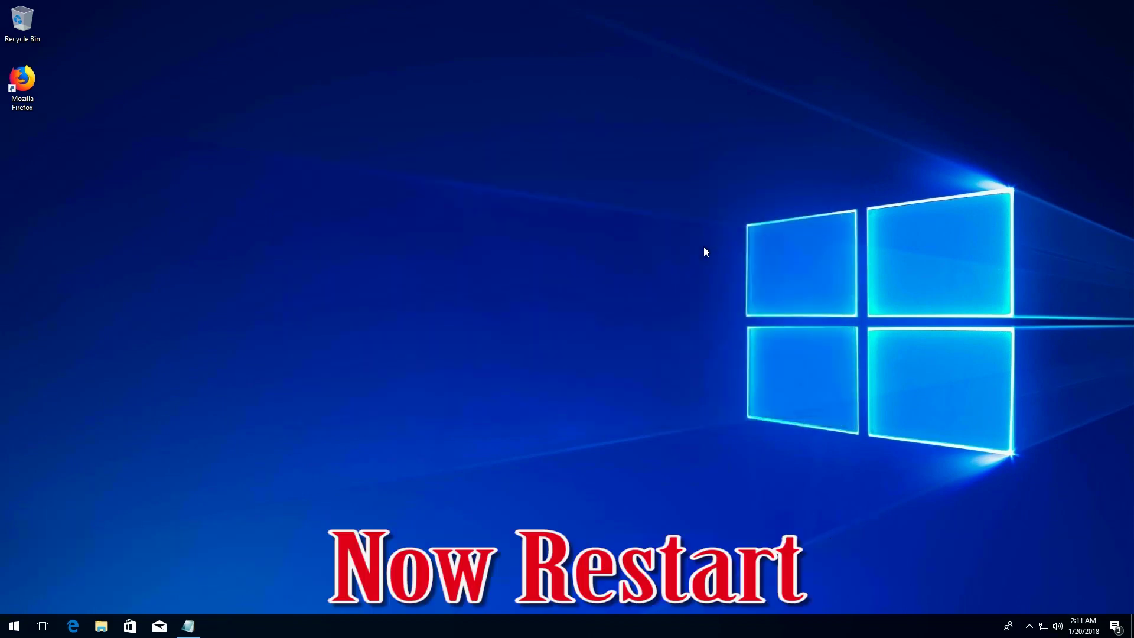
Restart Windows from the Start menu power options.
{"action": "left_click", "coordinate": [13, 625]}
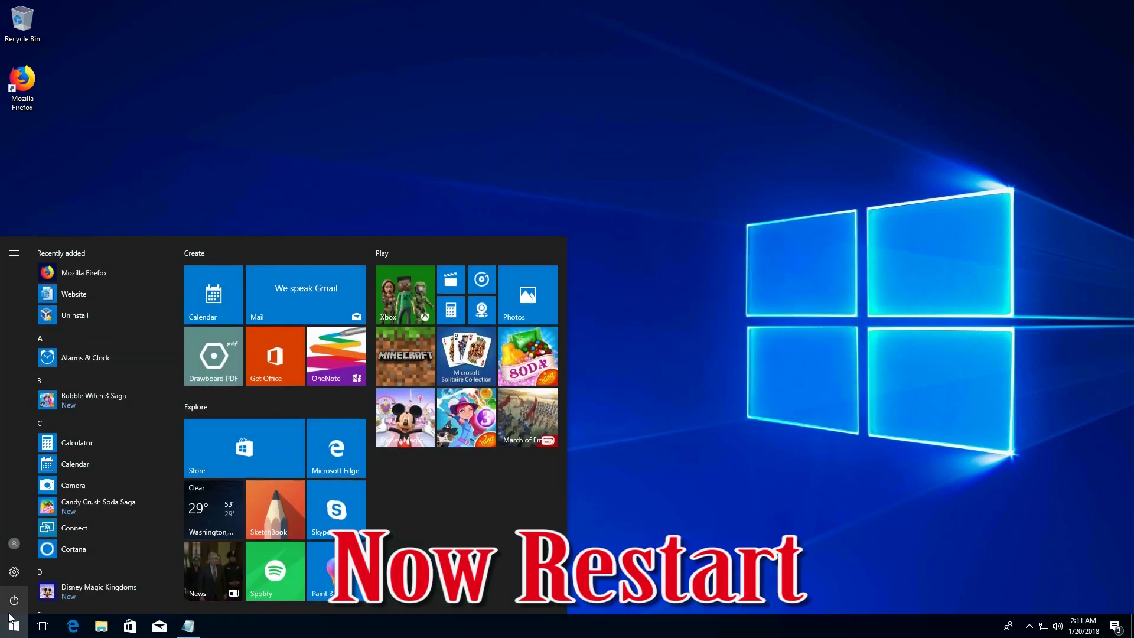
{"action": "left_click", "coordinate": [13, 600]}
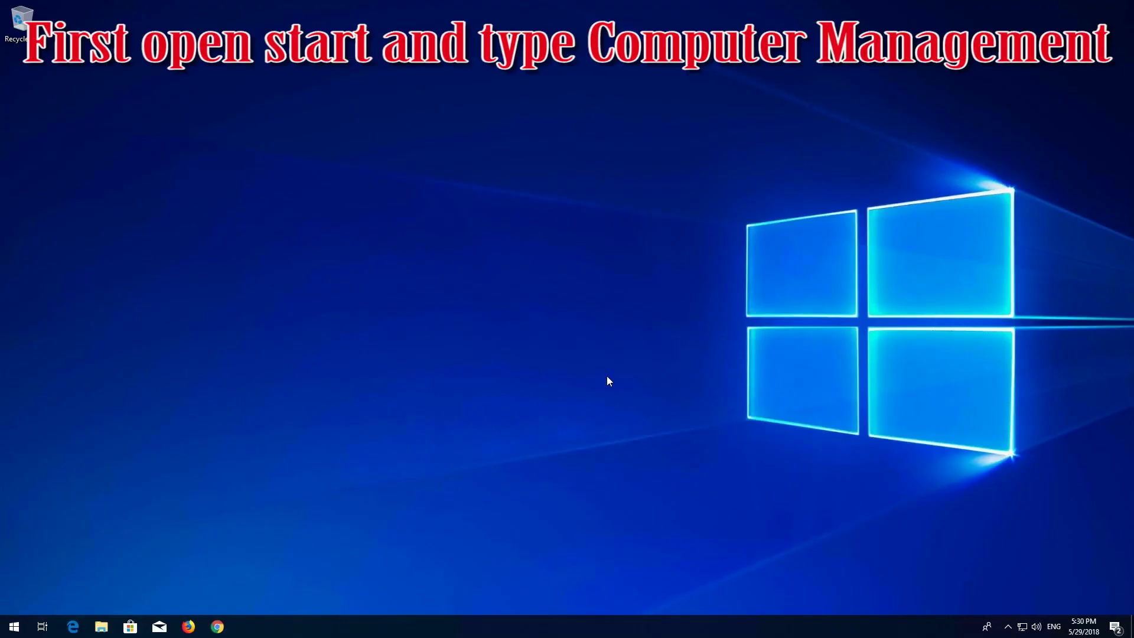
Search Start for 'computer management' and launch the Computer Management app.
{"action": "key", "text": "super"}
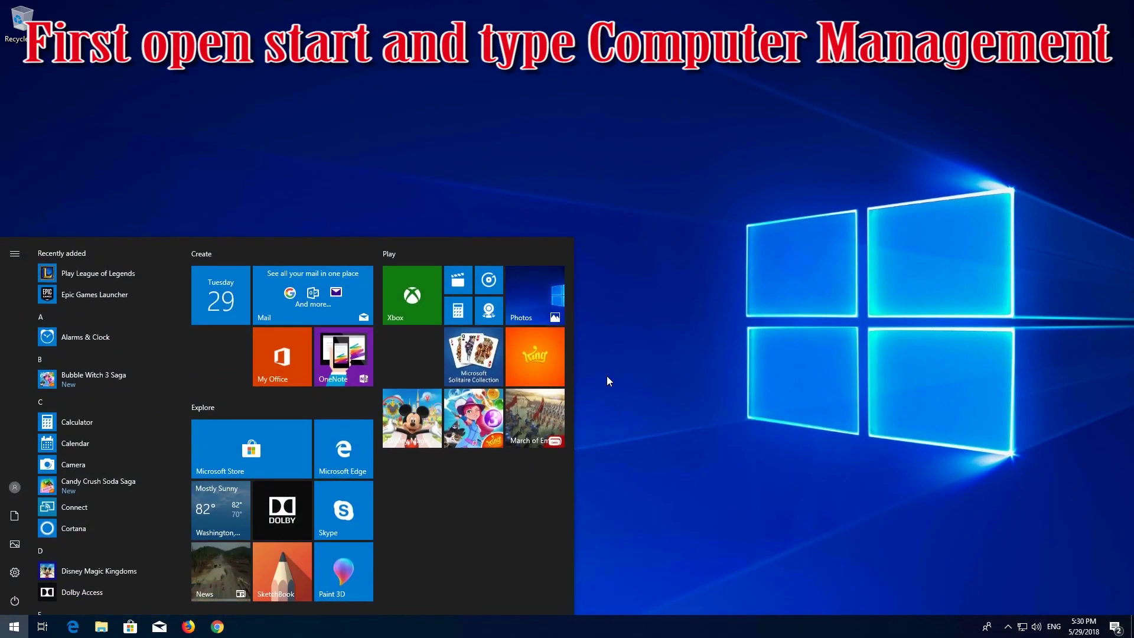
{"action": "type", "text": "comp"}
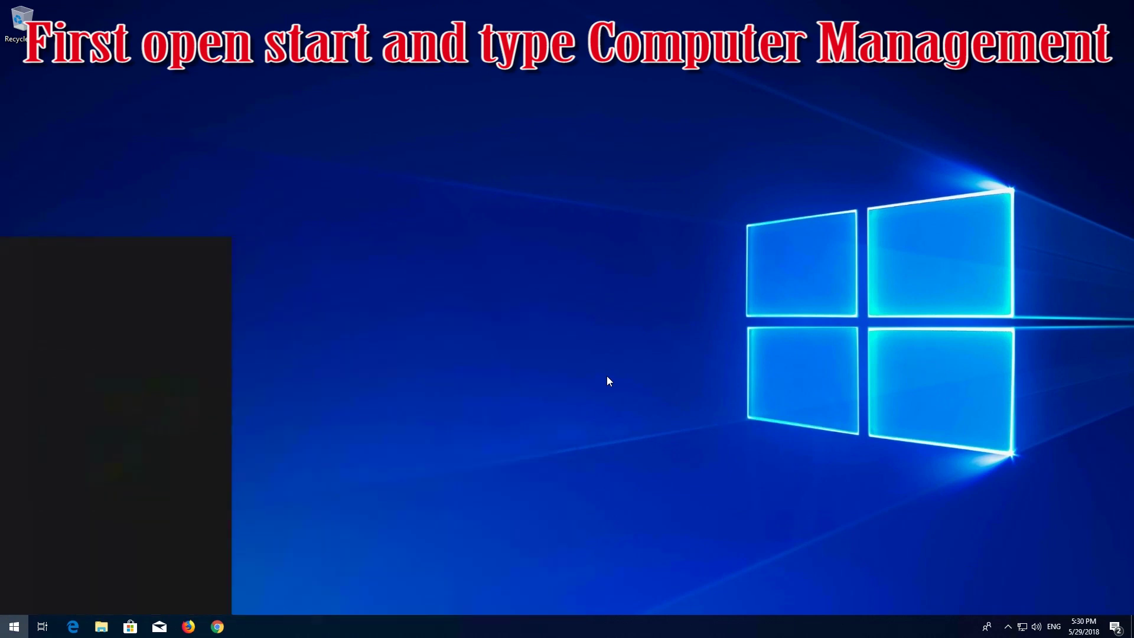
{"action": "type", "text": "uter mana"}
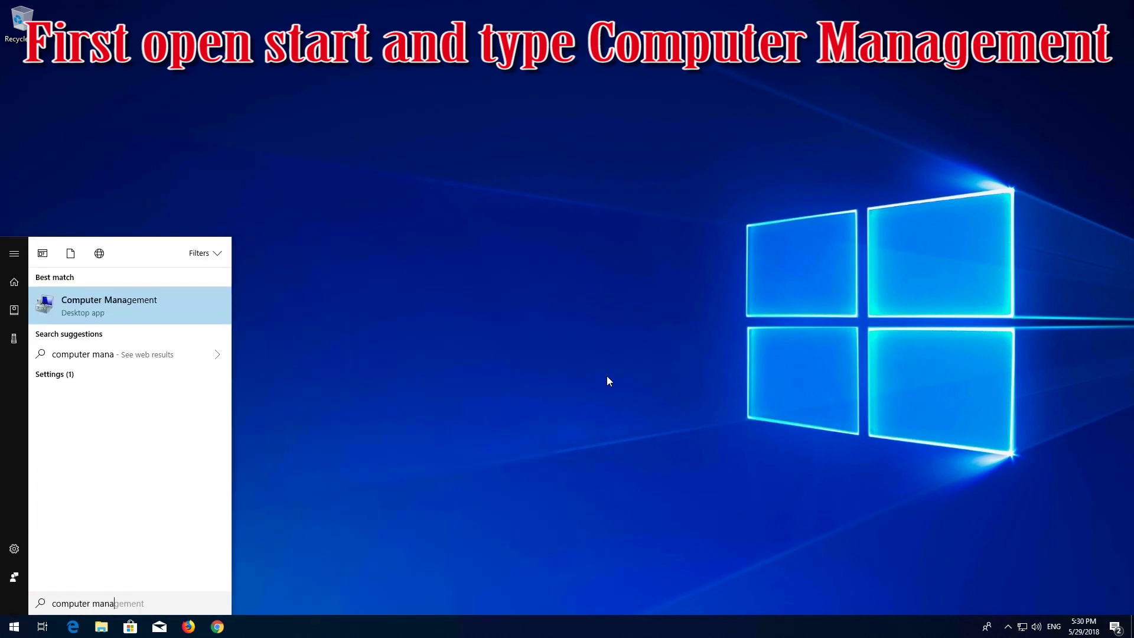
{"action": "type", "text": "gement"}
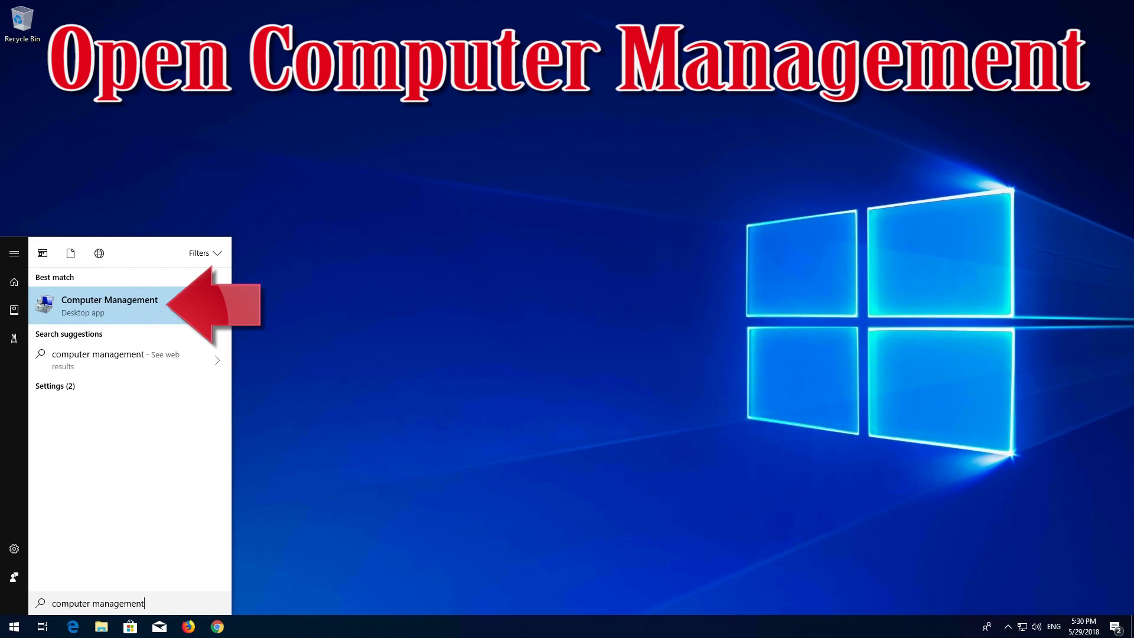
{"action": "left_click", "coordinate": [170, 311]}
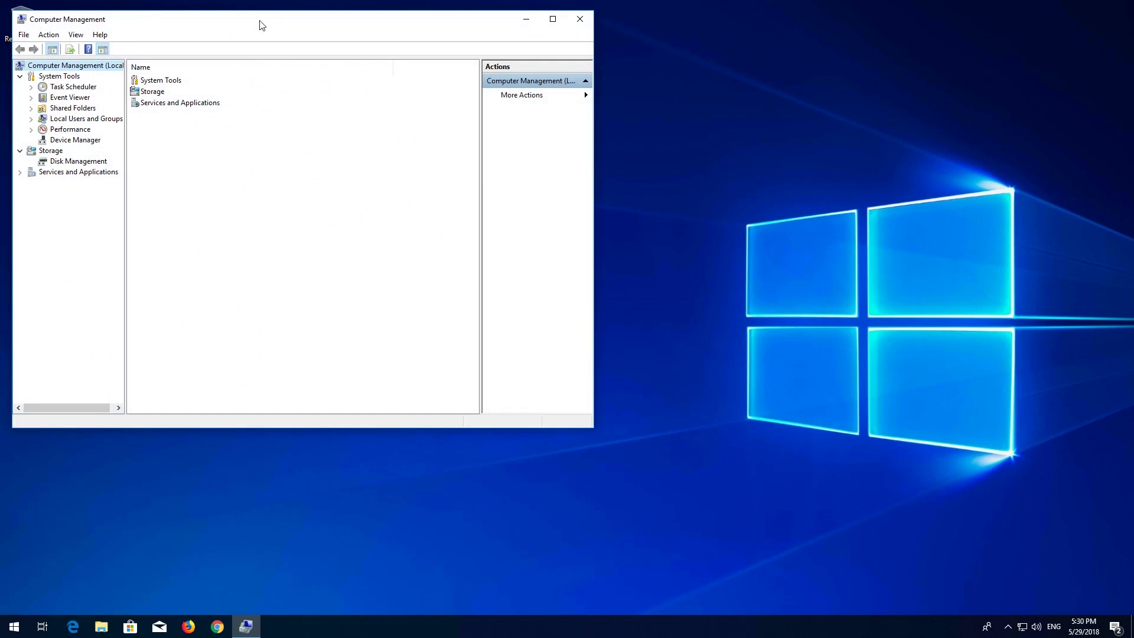
Locate the Windows Update service under Services and Applications > Services.
{"action": "left_click_drag", "start_coordinate": [267, 25], "coordinate": [590, 109]}
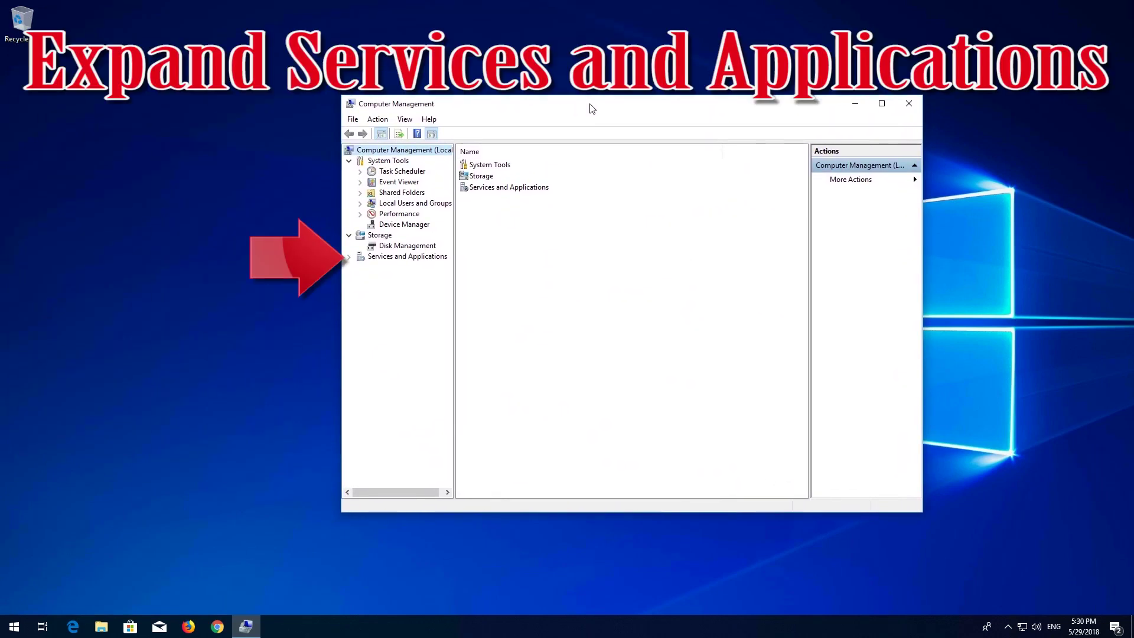
{"action": "left_click", "coordinate": [349, 259]}
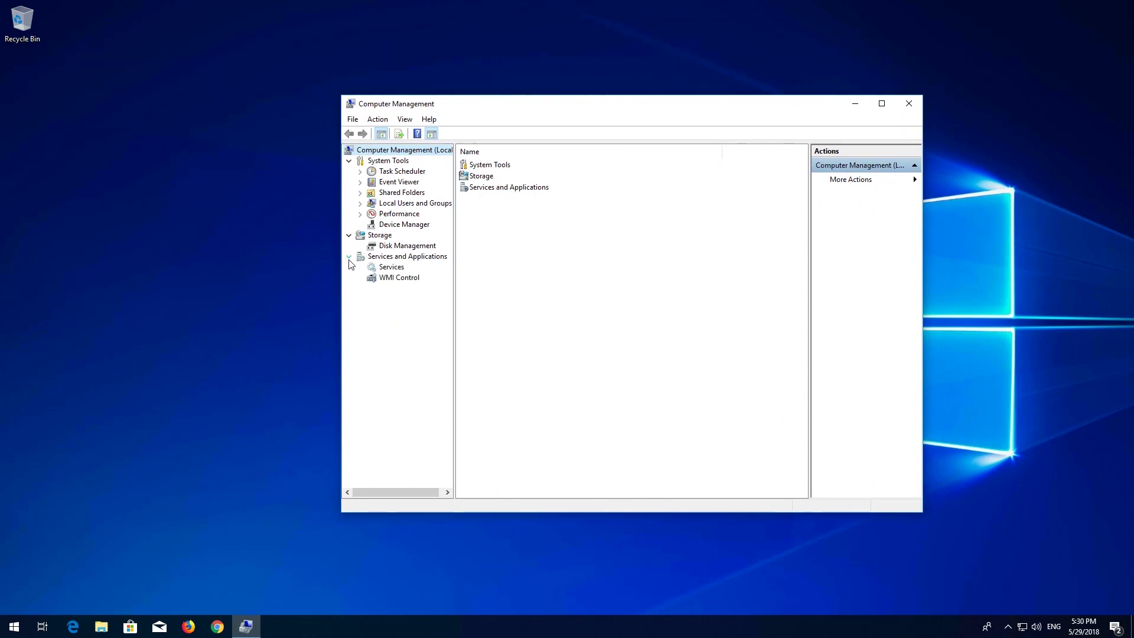
{"action": "left_click", "coordinate": [381, 269]}
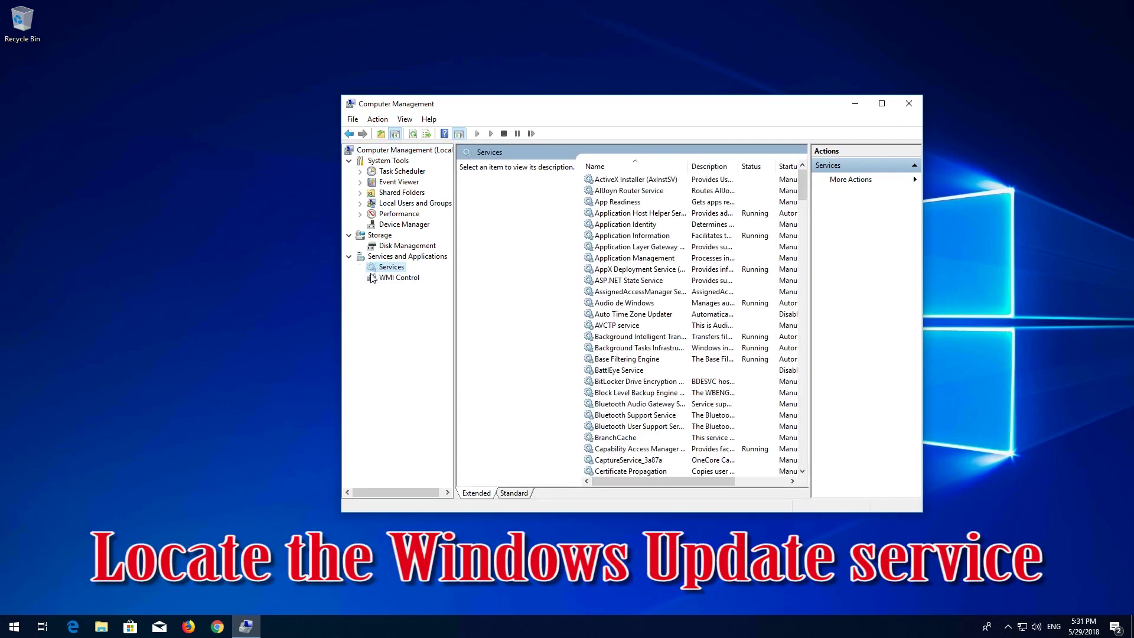
{"action": "left_click", "coordinate": [712, 228]}
{"action": "scroll", "coordinate": [712, 229], "scroll_direction": "down", "scroll_amount": 20}
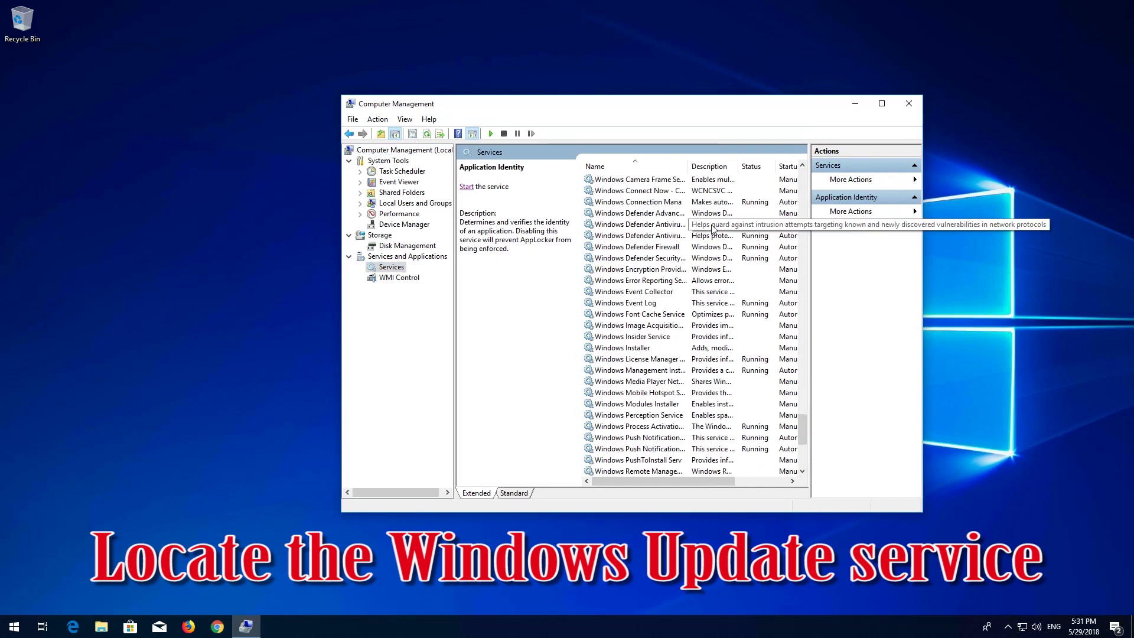
{"action": "scroll", "coordinate": [713, 228], "scroll_direction": "down", "scroll_amount": 4}
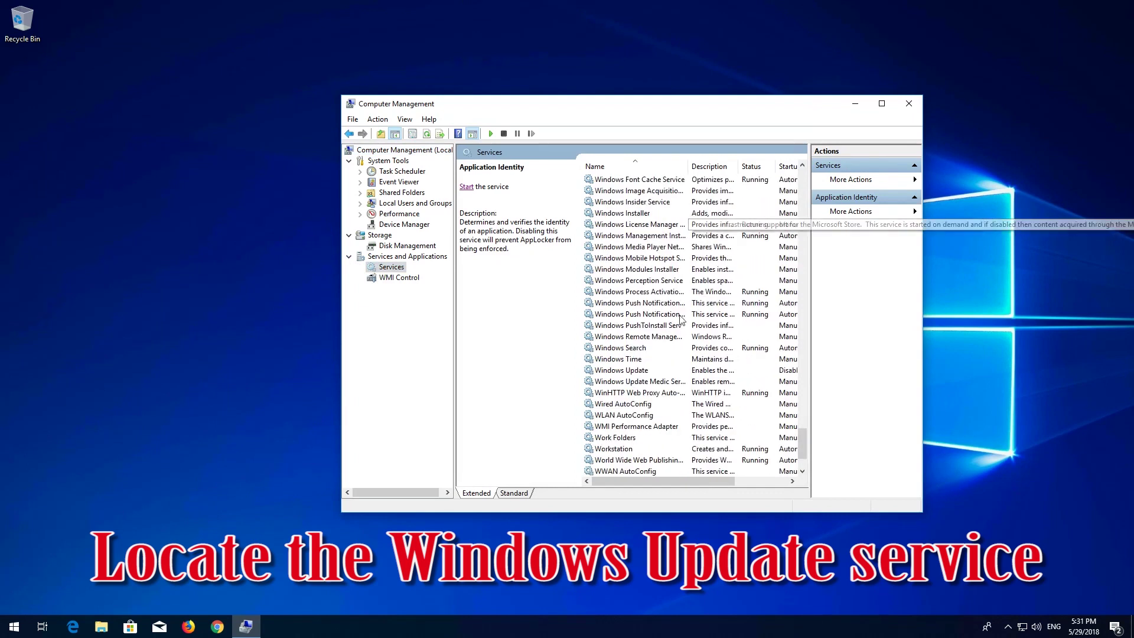
{"action": "left_click", "coordinate": [649, 370]}
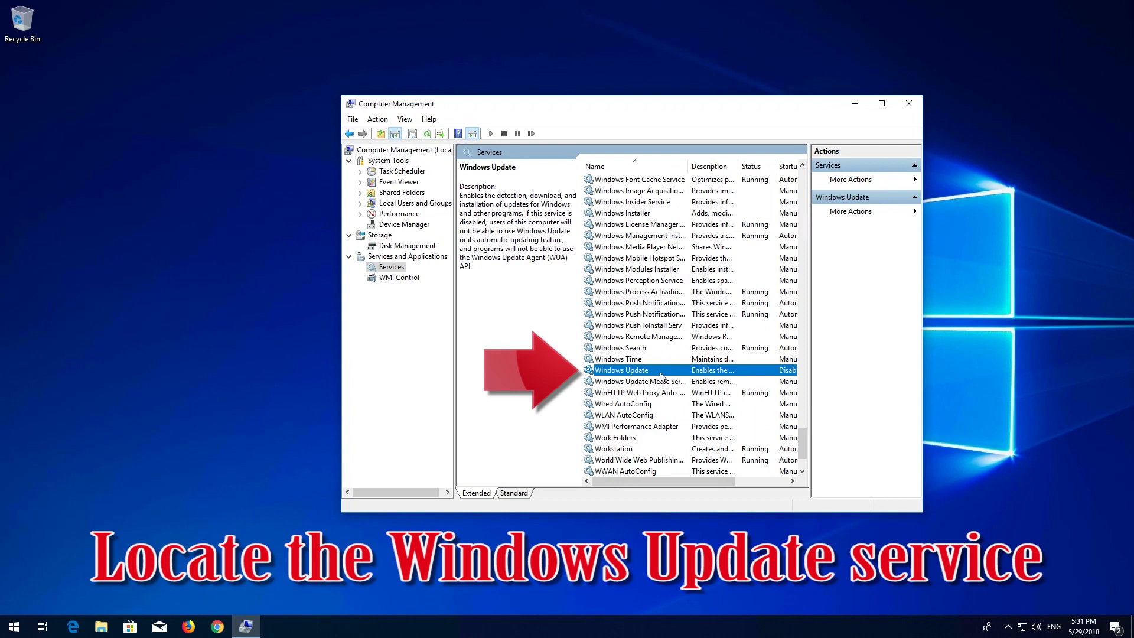
Set Windows Update startup type to Automatic, start the service, and close Computer Management.
{"action": "right_click", "coordinate": [661, 376]}
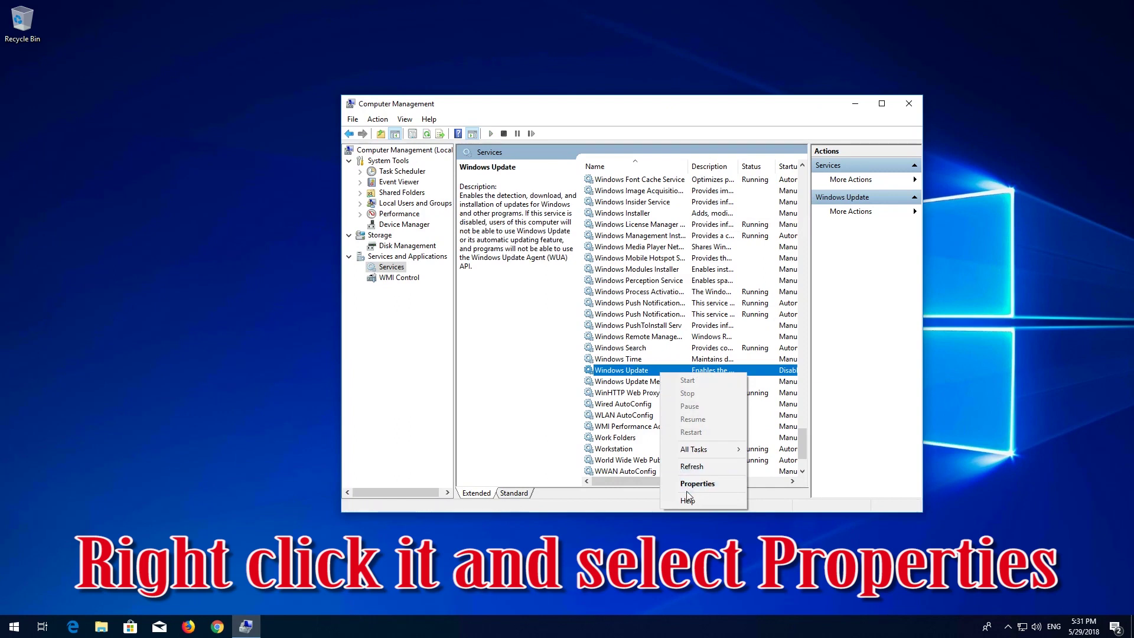
{"action": "left_click", "coordinate": [714, 483]}
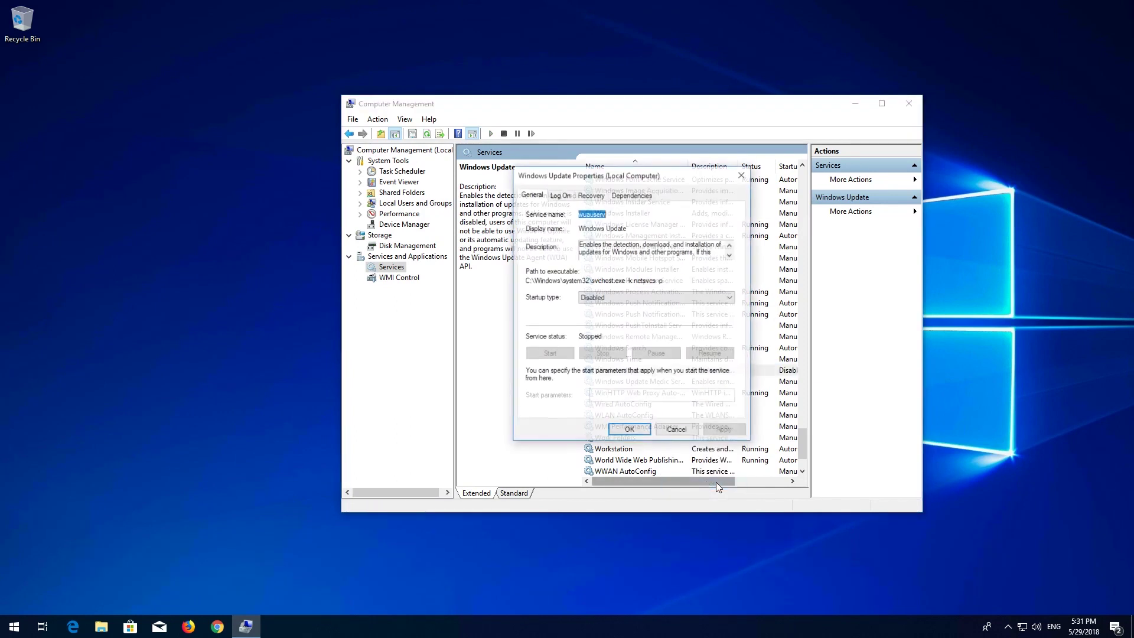
{"action": "left_click", "coordinate": [614, 300]}
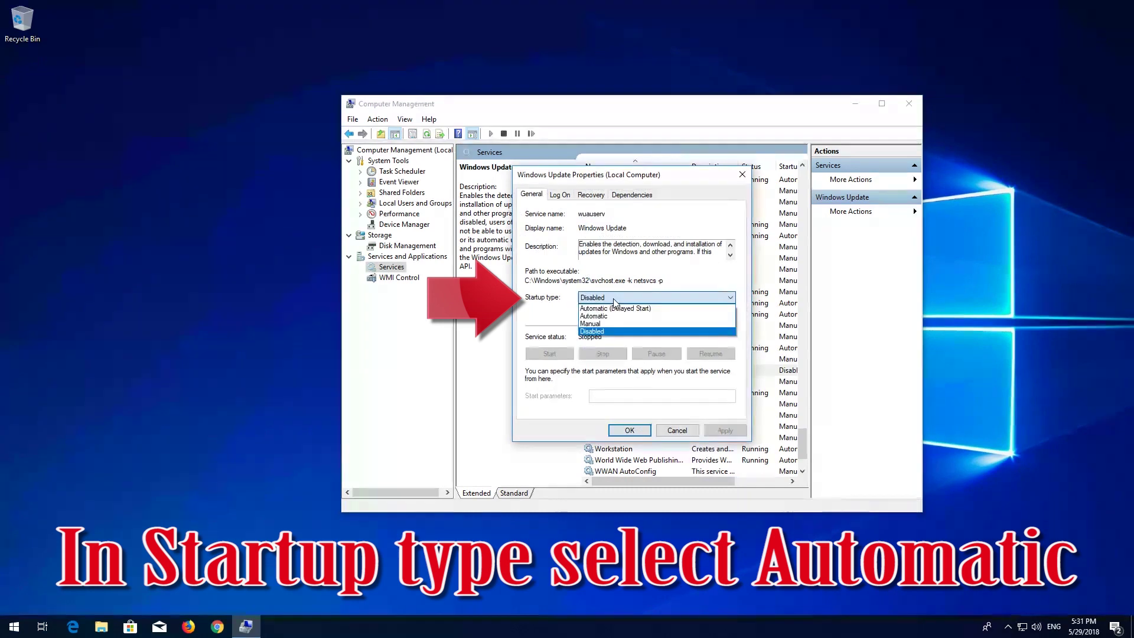
{"action": "left_click", "coordinate": [658, 321]}
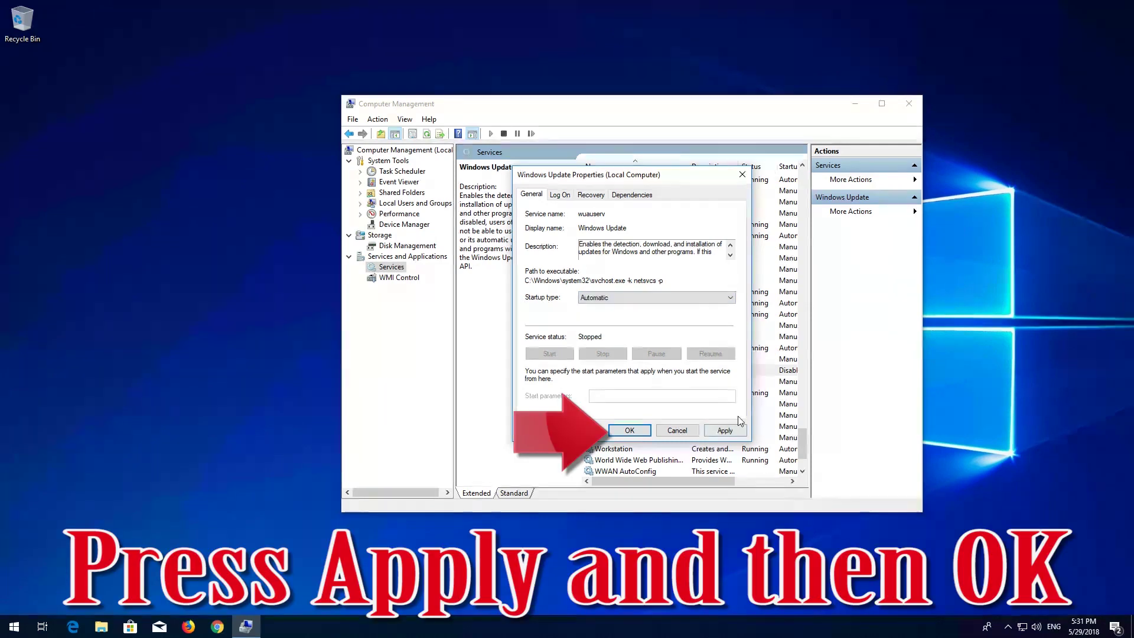
{"action": "left_click", "coordinate": [731, 430]}
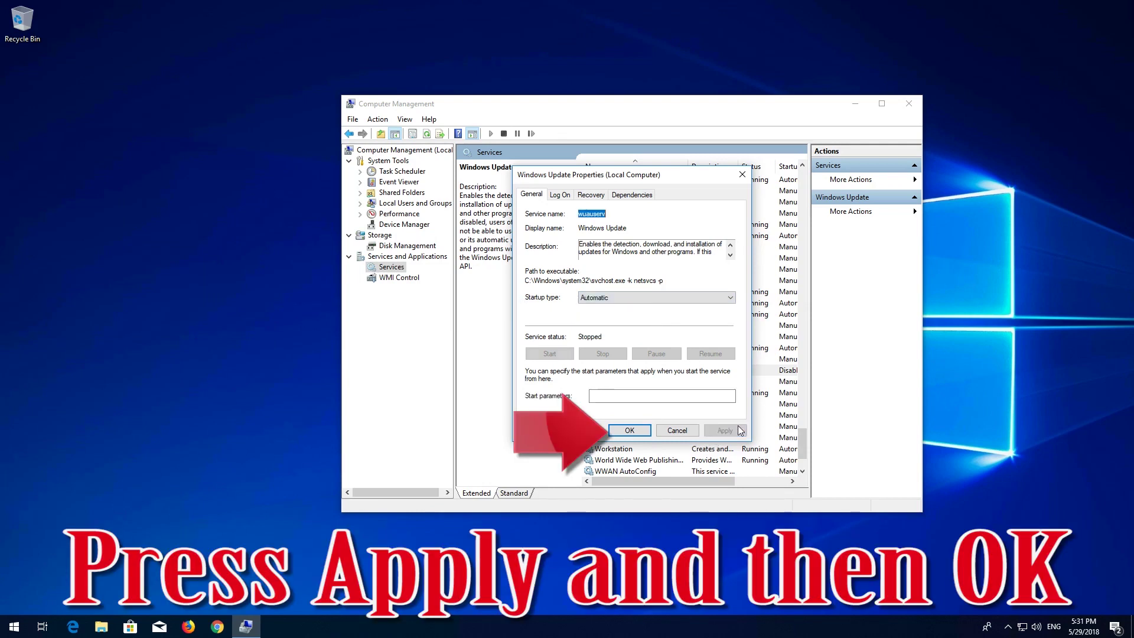
{"action": "left_click", "coordinate": [646, 431]}
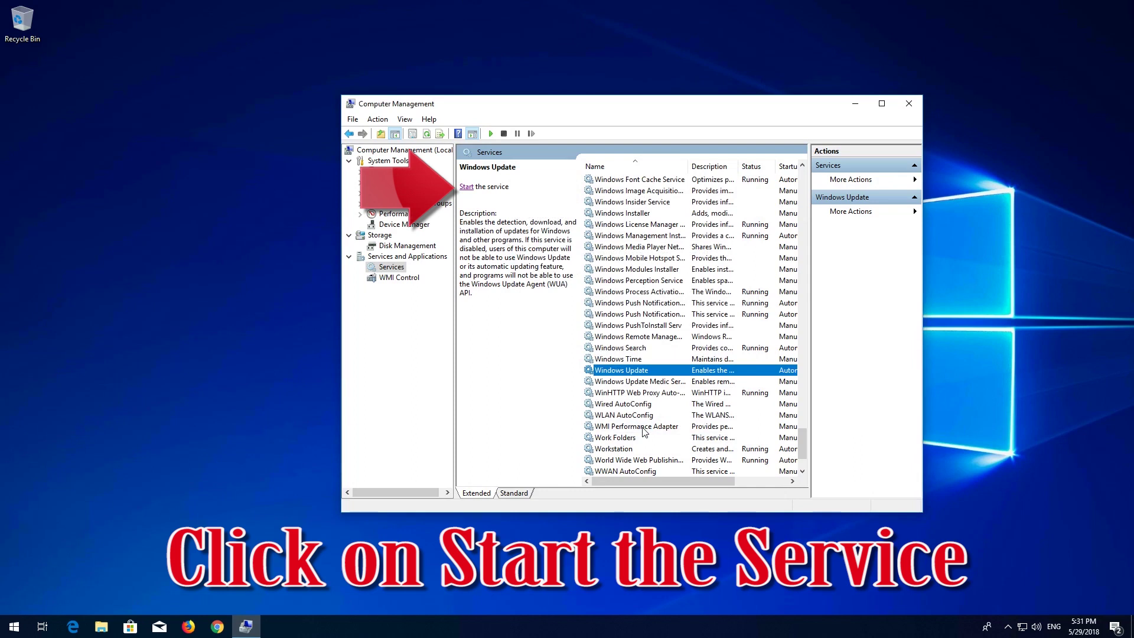
{"action": "left_click", "coordinate": [467, 186]}
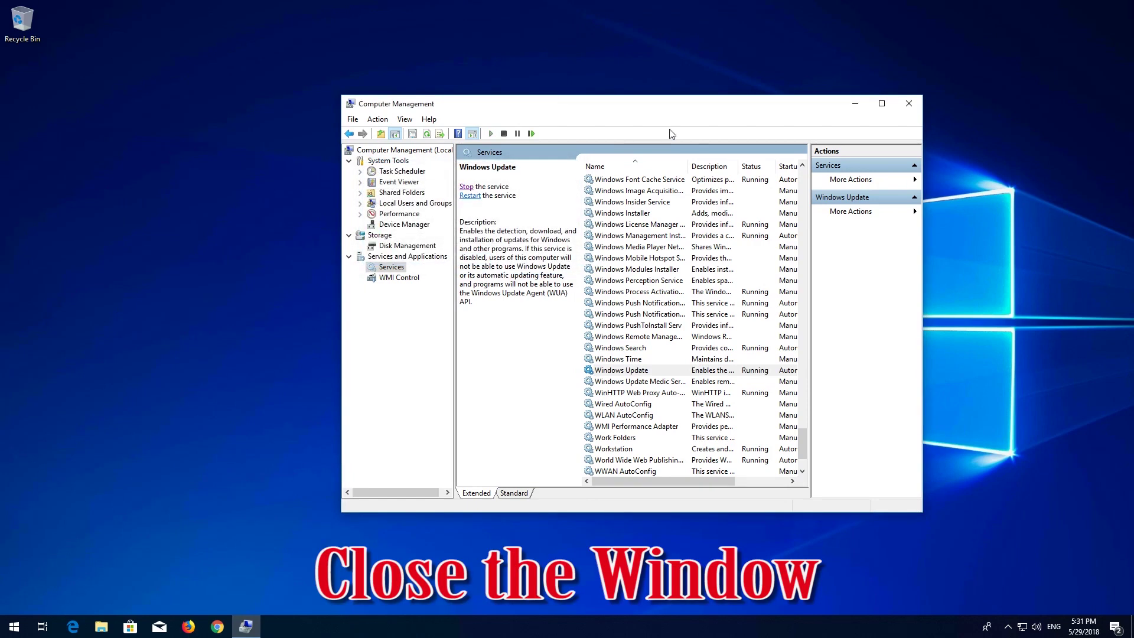
{"action": "left_click", "coordinate": [907, 104]}
Open Control Panel from a Start search for 'control panel' and go to Programs.
{"action": "key", "text": "super"}
{"action": "type", "text": "control pa"}
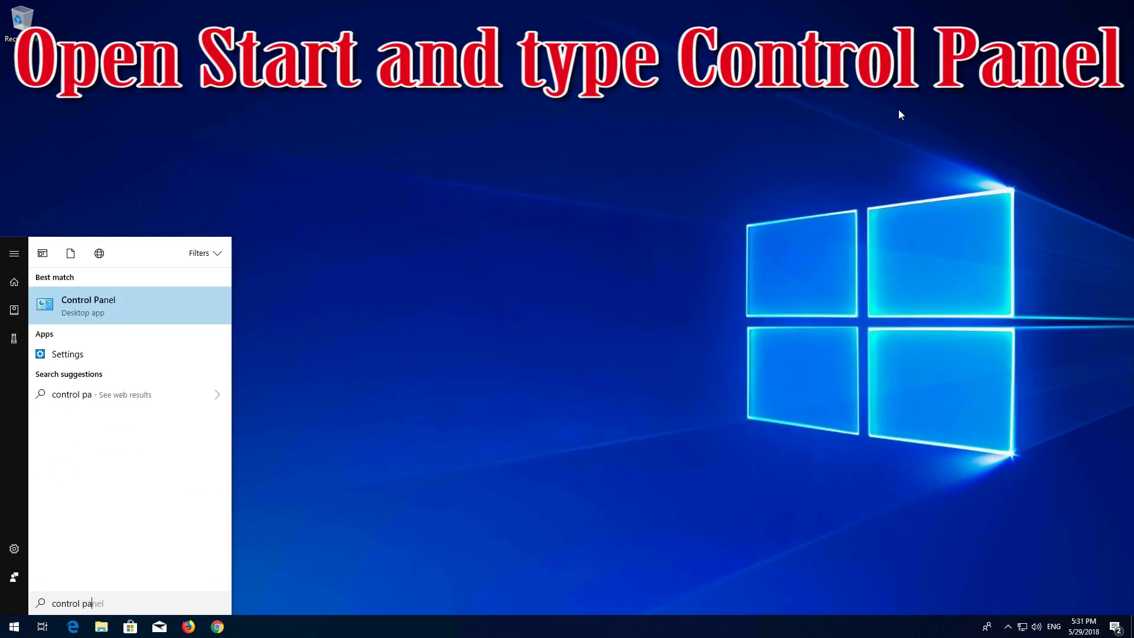
{"action": "type", "text": "nel"}
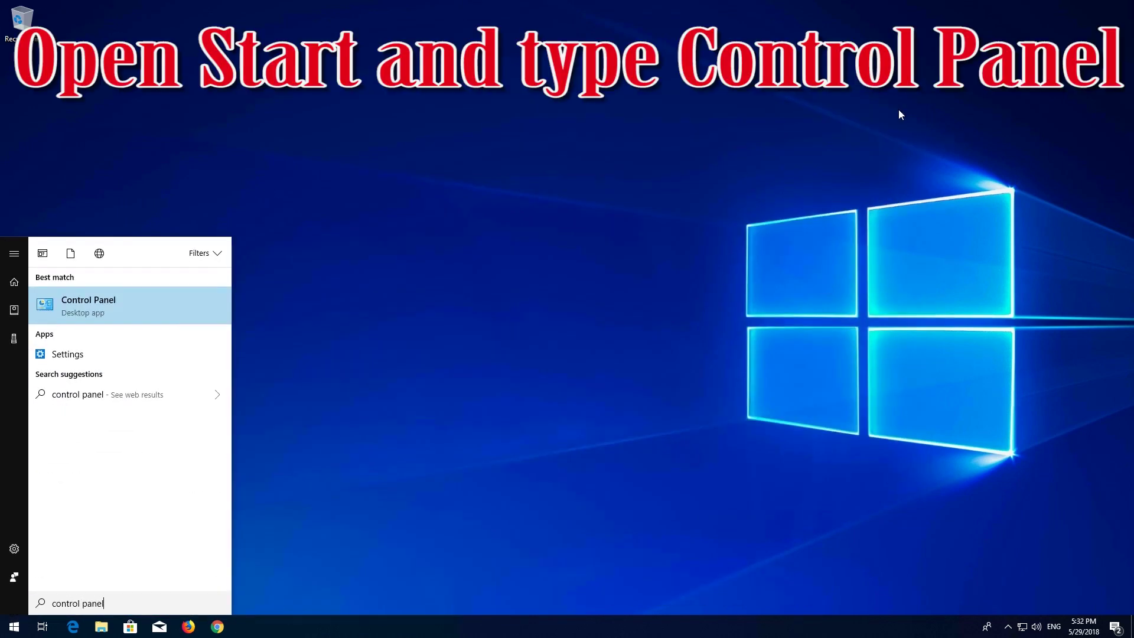
{"action": "left_click", "coordinate": [106, 316]}
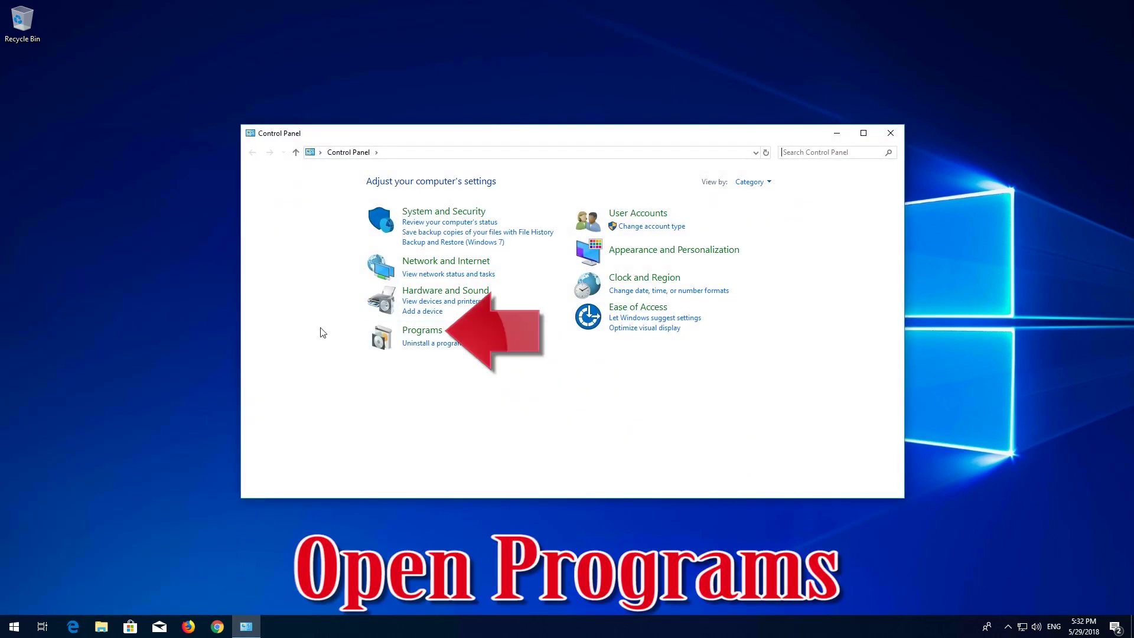
{"action": "left_click", "coordinate": [423, 330]}
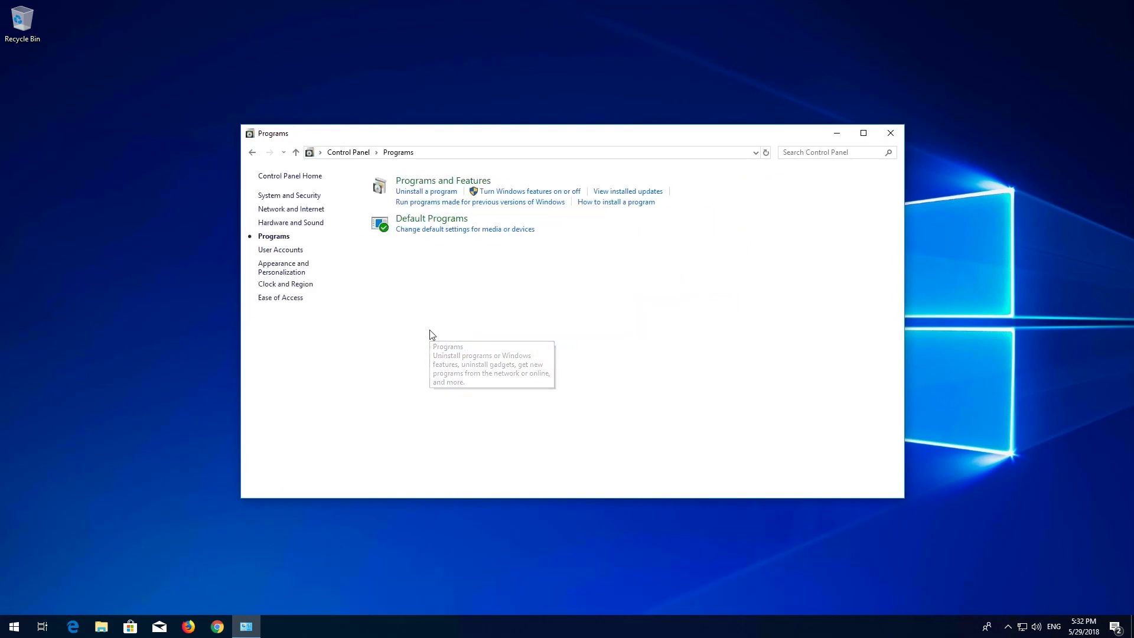
In Windows Features, turn on .NET Framework 3.5 with WCF HTTP and Non-HTTP Activation and apply.
{"action": "left_click", "coordinate": [464, 181]}
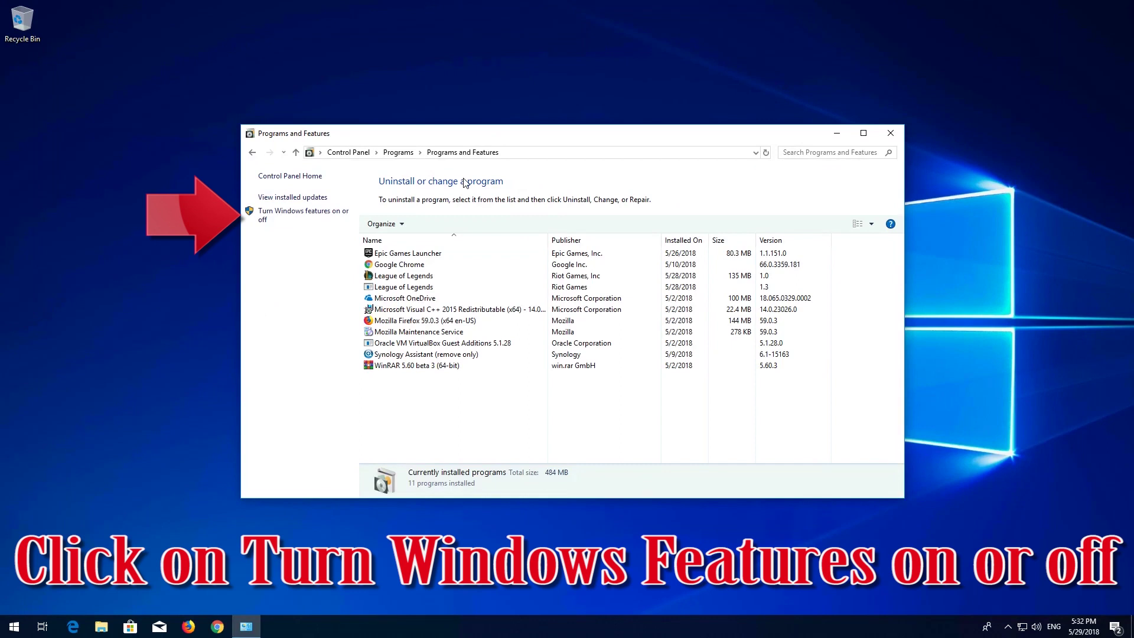
{"action": "left_click", "coordinate": [298, 213]}
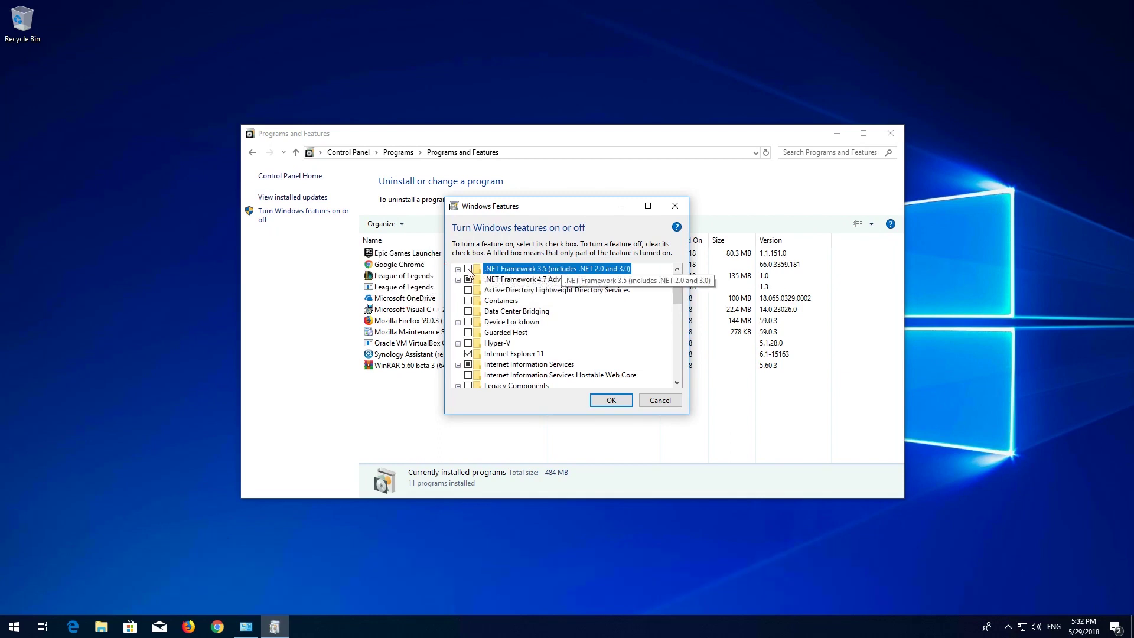
{"action": "left_click", "coordinate": [468, 270]}
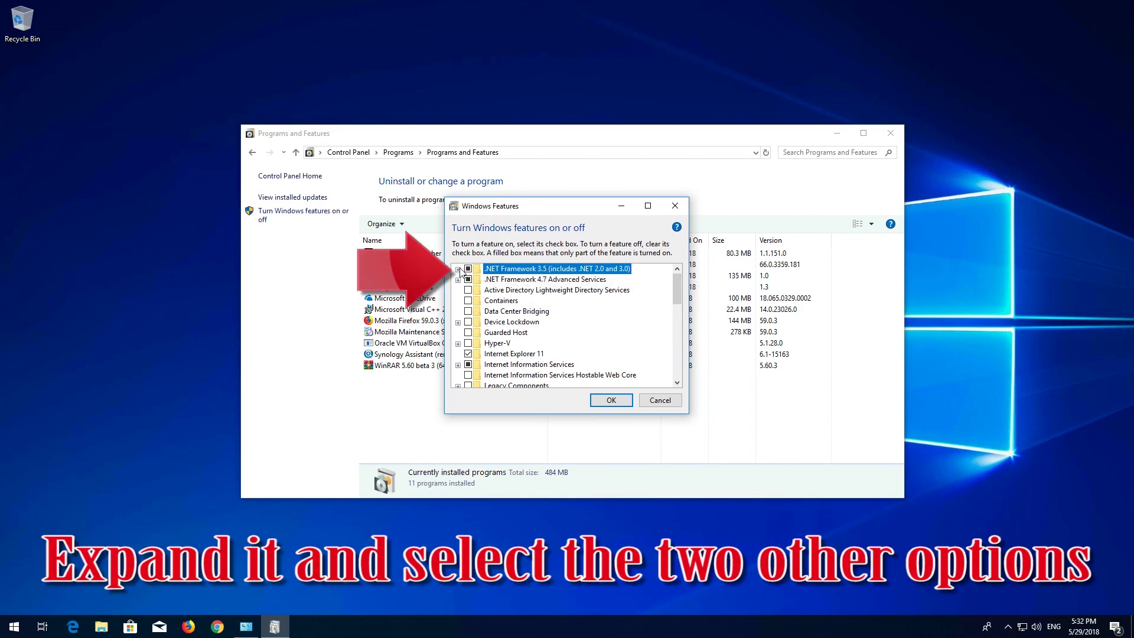
{"action": "left_click", "coordinate": [458, 269]}
{"action": "left_click", "coordinate": [479, 279]}
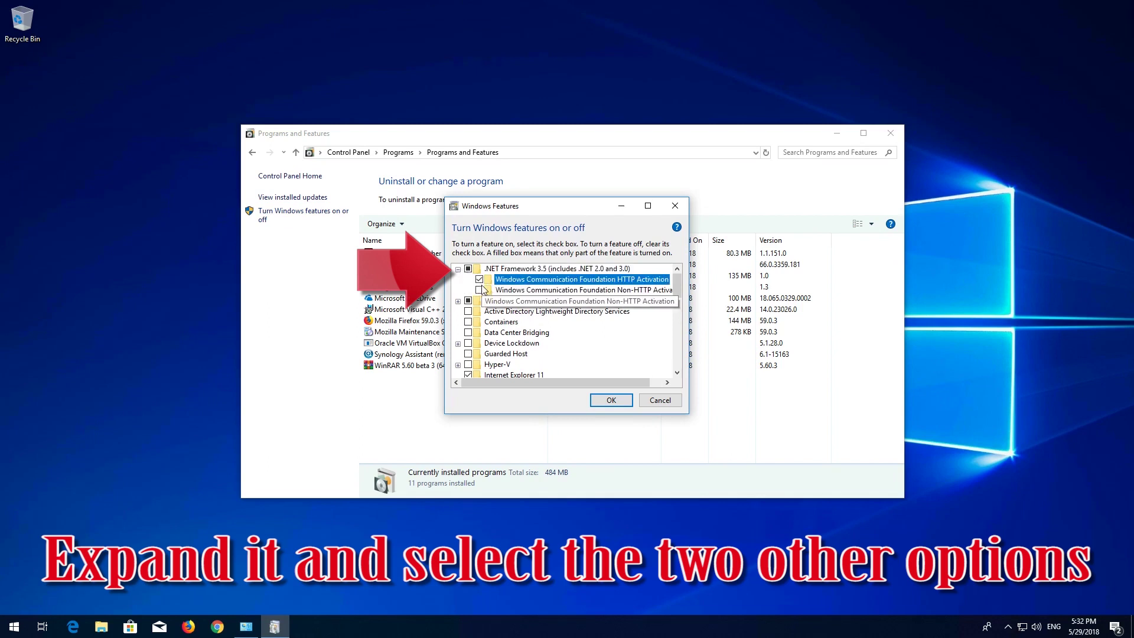
{"action": "left_click", "coordinate": [480, 290]}
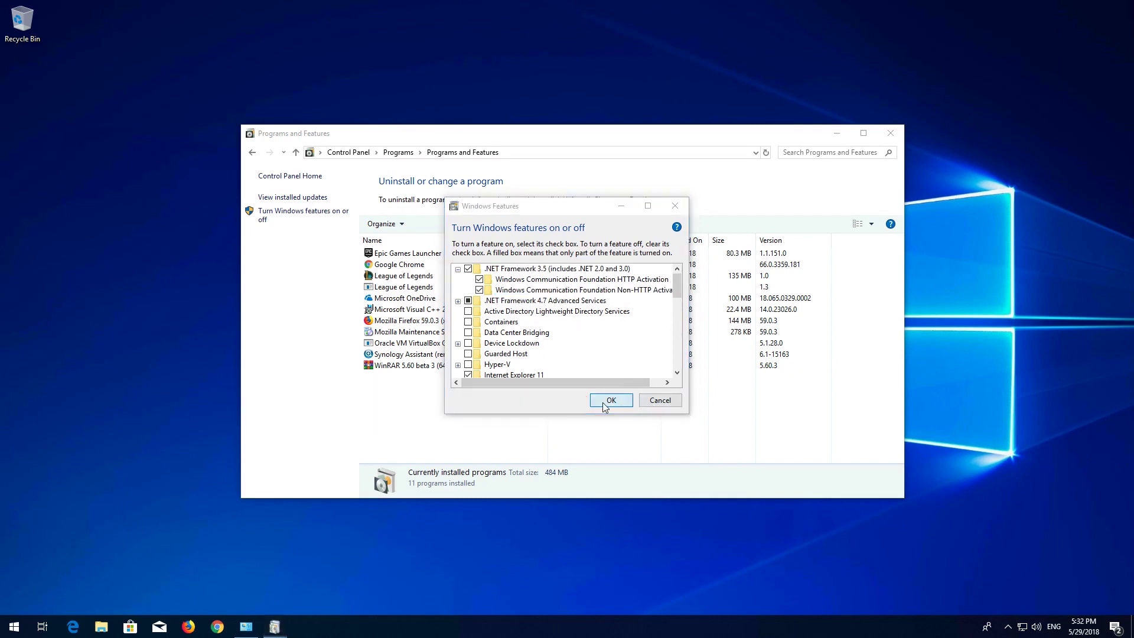
{"action": "left_click", "coordinate": [611, 400]}
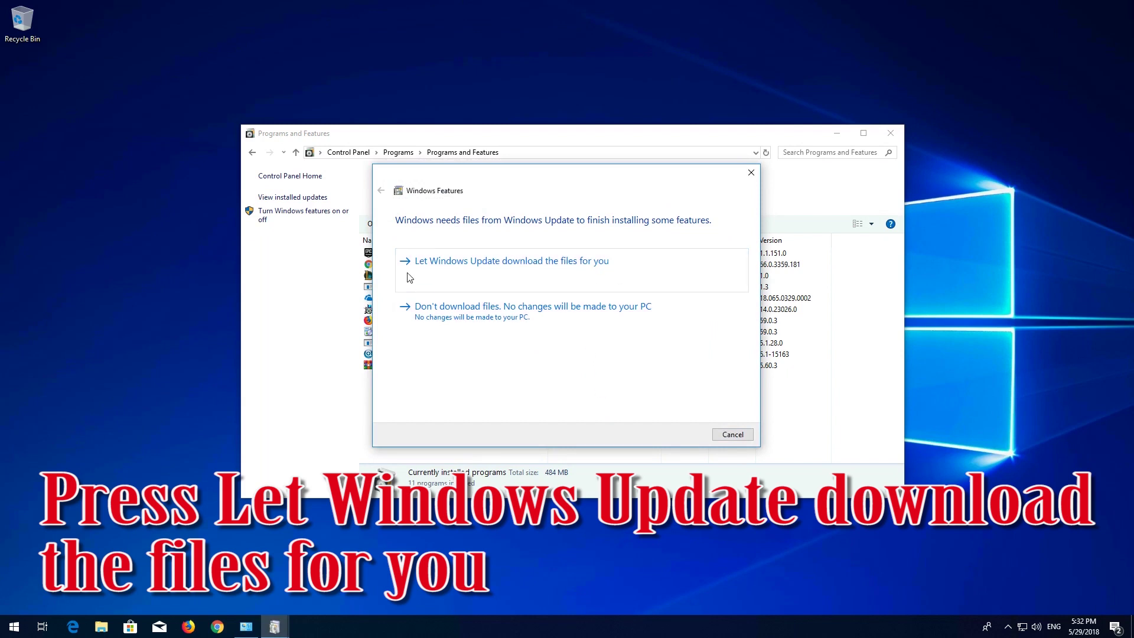
Let Windows Update download the needed files, finish the install and close Programs and Features.
{"action": "left_click", "coordinate": [532, 282]}
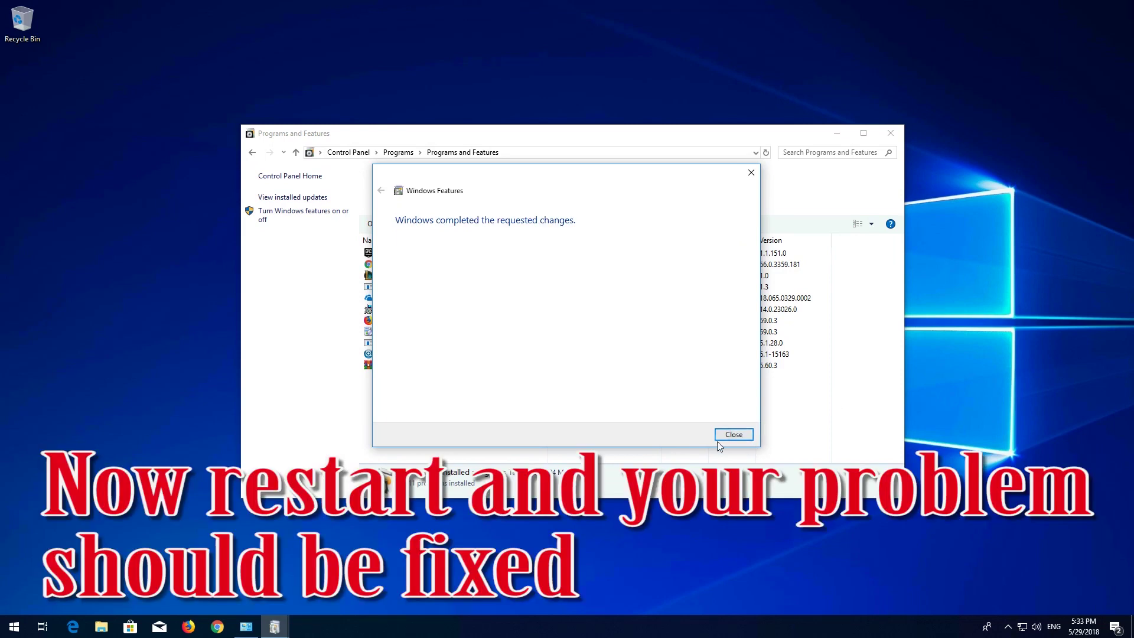
{"action": "left_click", "coordinate": [733, 434]}
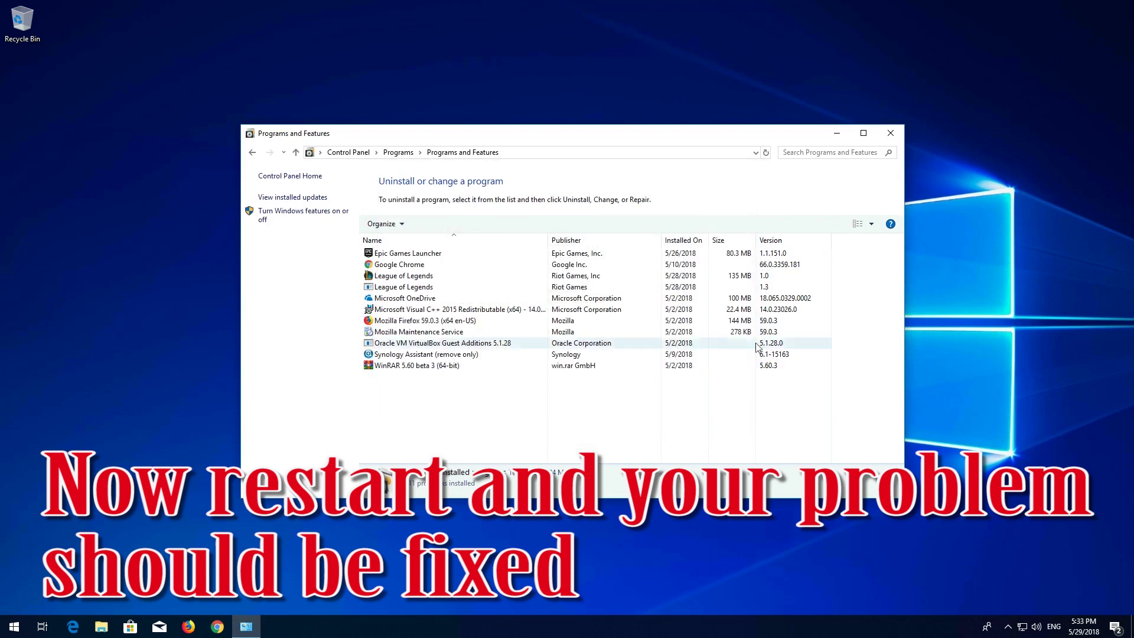
{"action": "left_click", "coordinate": [882, 137]}
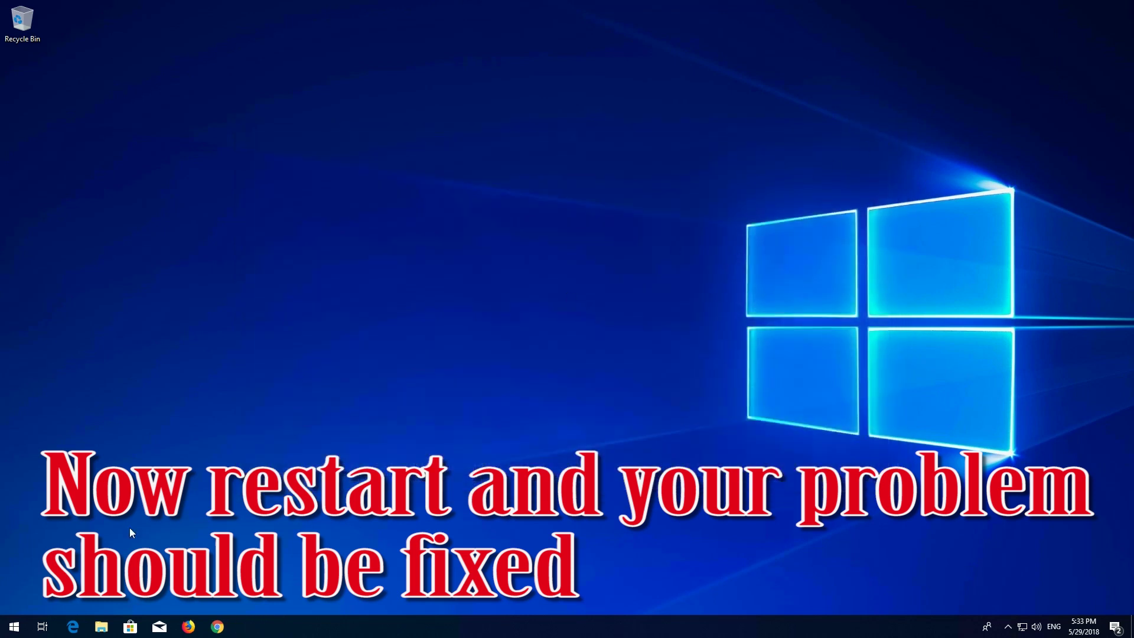
Restart the computer from the Start menu power options.
{"action": "left_click", "coordinate": [14, 626]}
{"action": "left_click", "coordinate": [15, 601]}
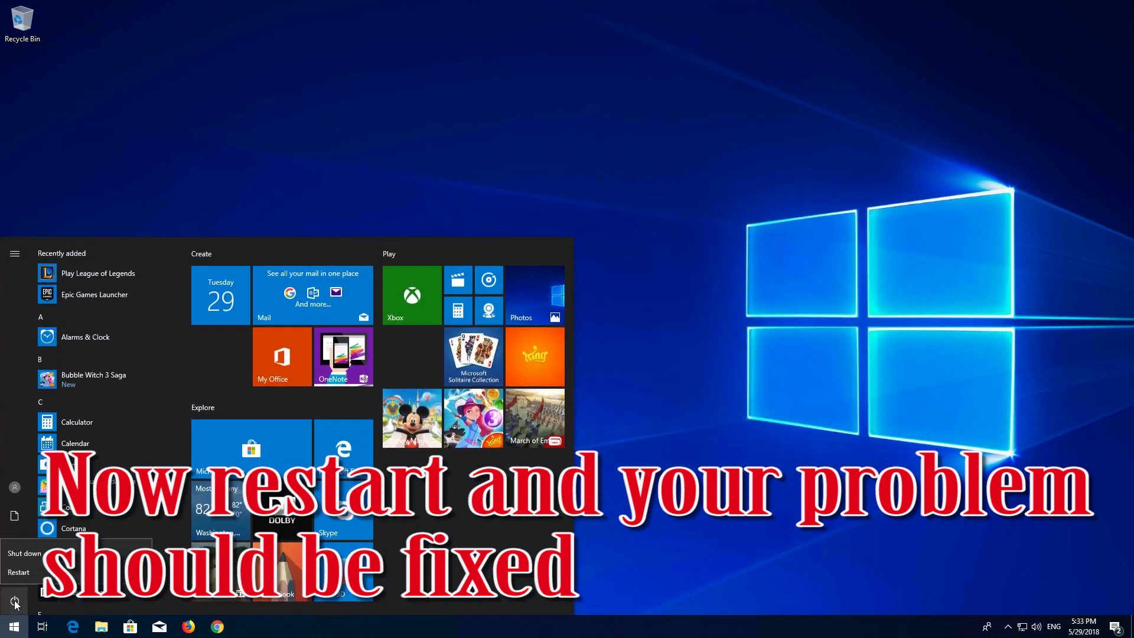
{"action": "left_click", "coordinate": [24, 573]}
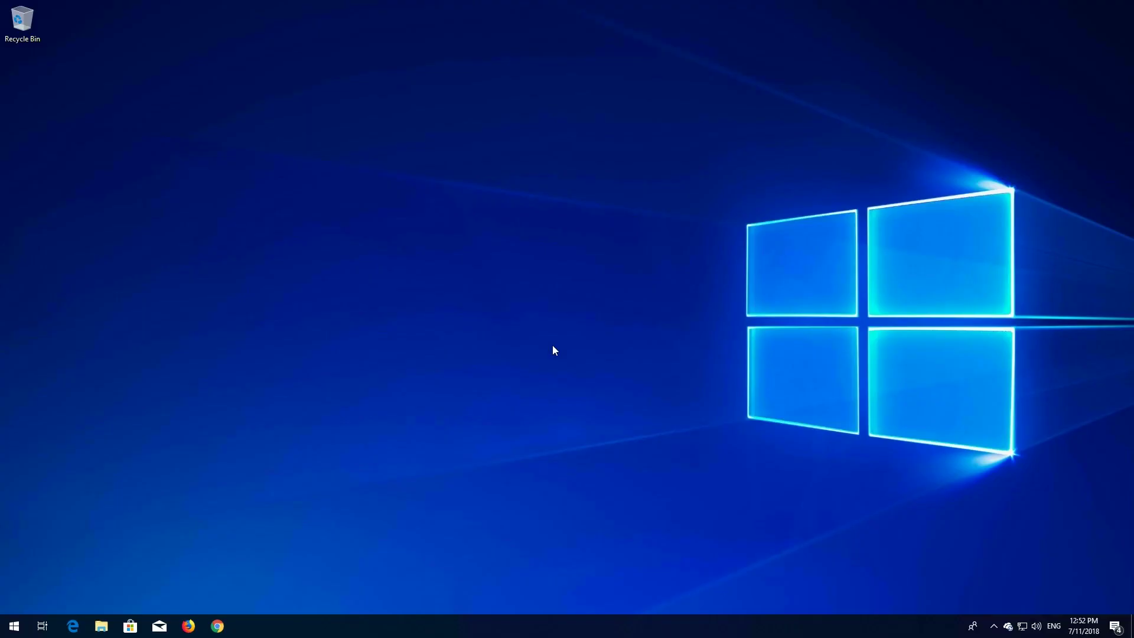
Launch Notepad from Start search and paste the copied offline installer batch script.
{"action": "left_click", "coordinate": [14, 625]}
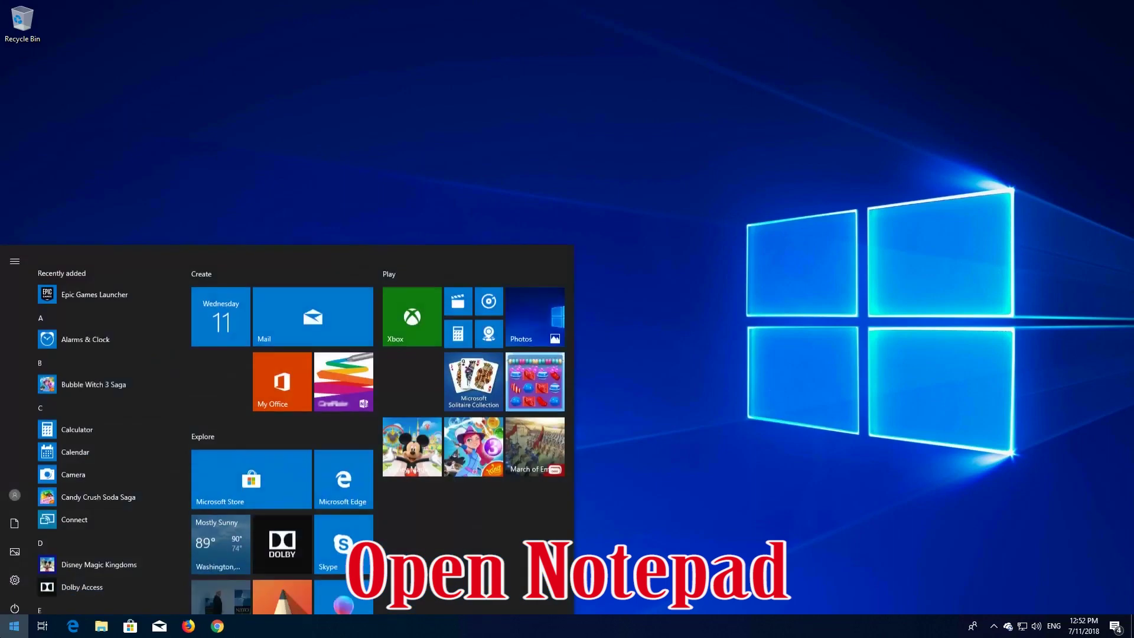
{"action": "type", "text": "note"}
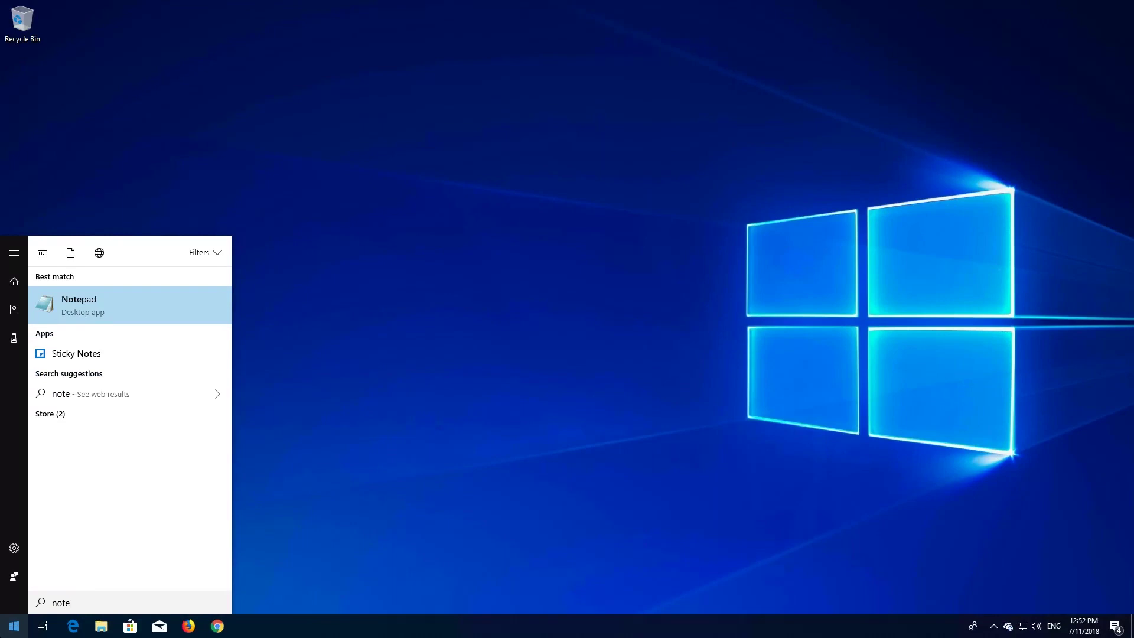
{"action": "key", "text": "Return"}
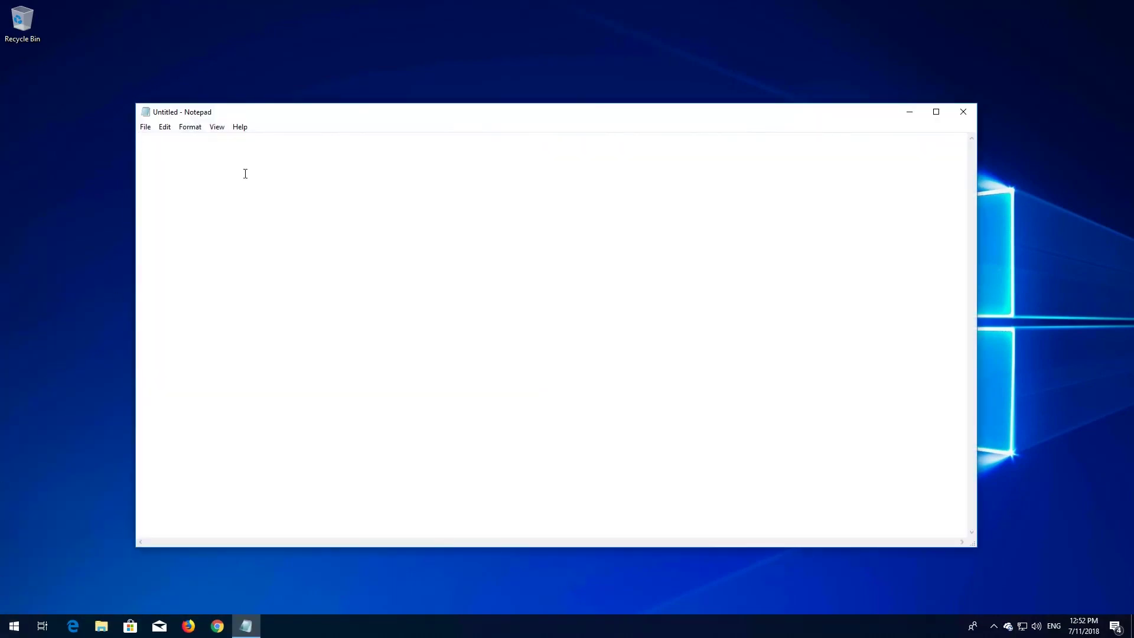
{"action": "right_click", "coordinate": [246, 173]}
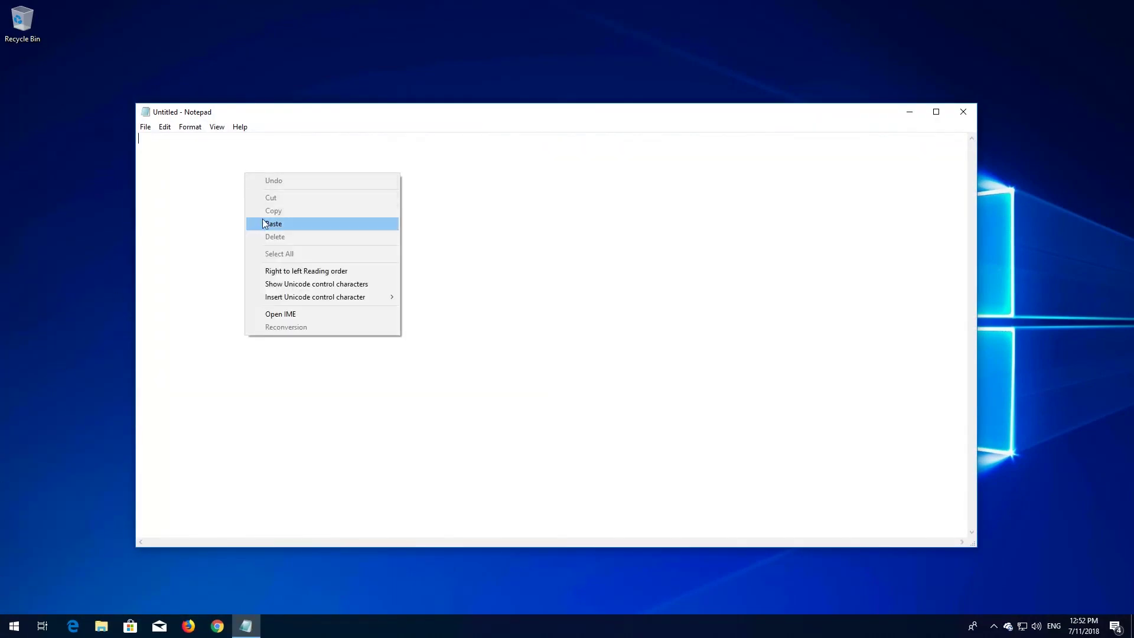
{"action": "left_click", "coordinate": [338, 222]}
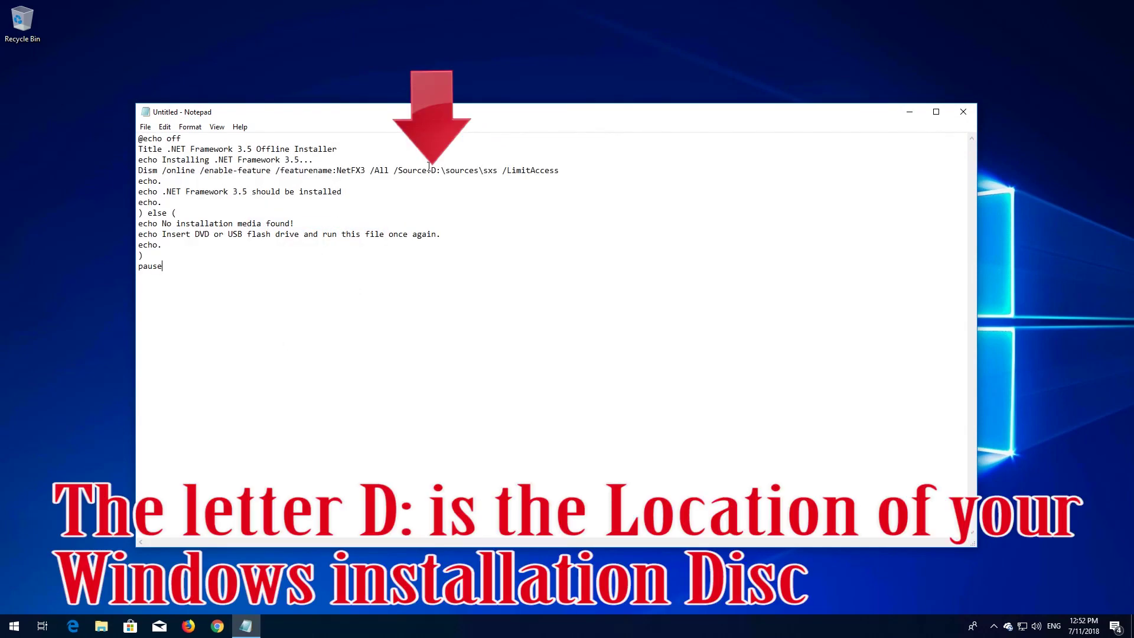
Confirm in File Explorer that the install disc is drive D, matching the script's source path.
{"action": "left_click_drag", "start_coordinate": [427, 170], "coordinate": [435, 170]}
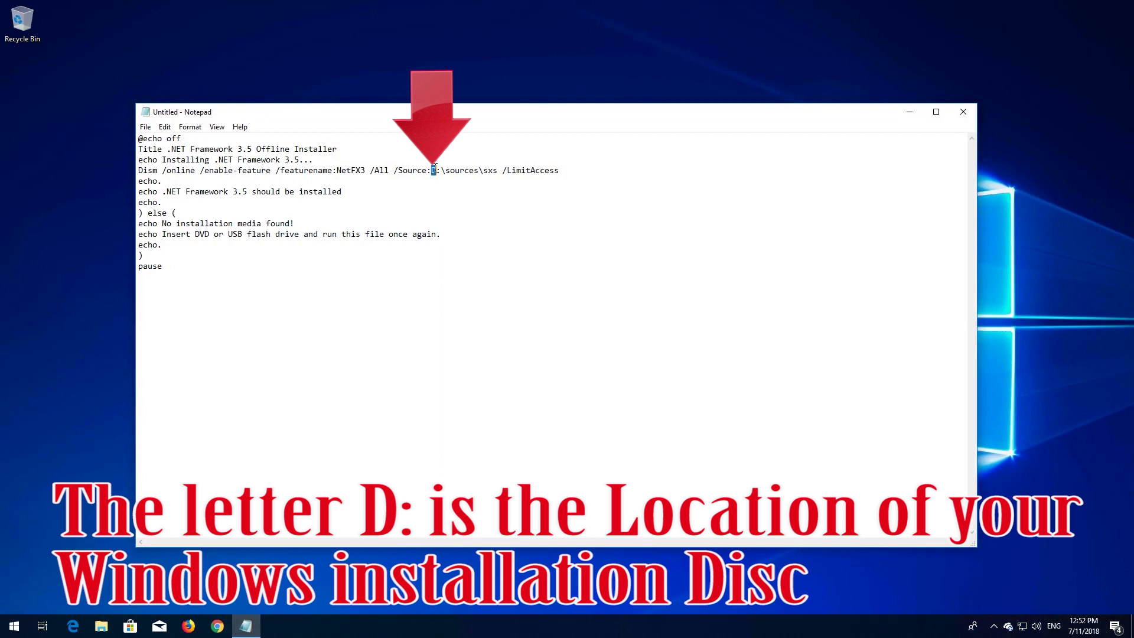
{"action": "left_click", "coordinate": [102, 627]}
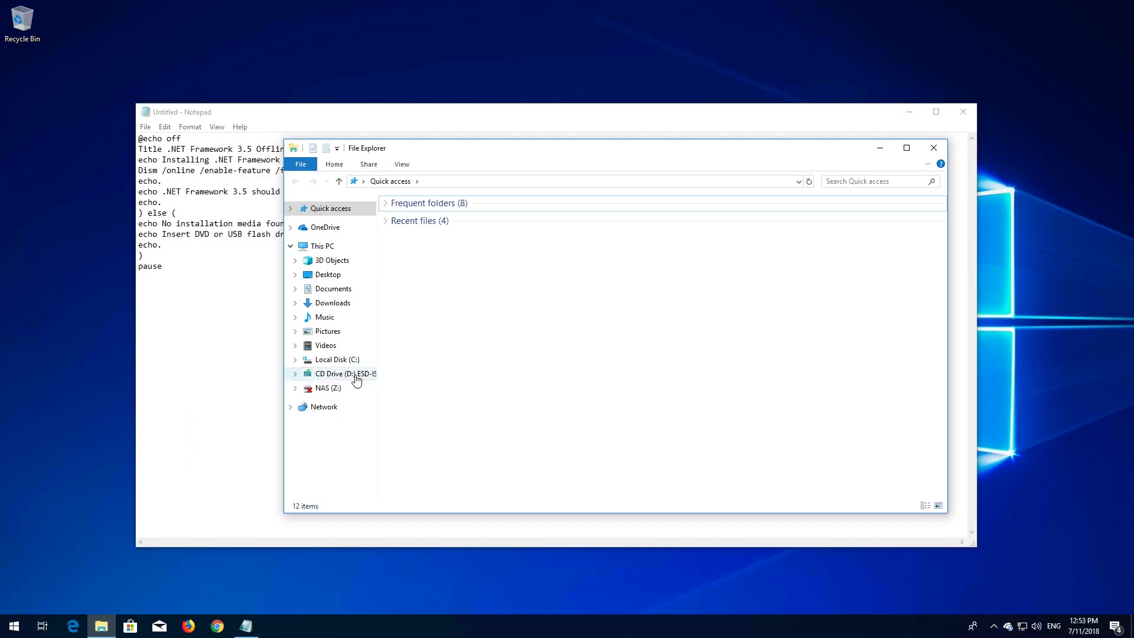
{"action": "left_click", "coordinate": [933, 147]}
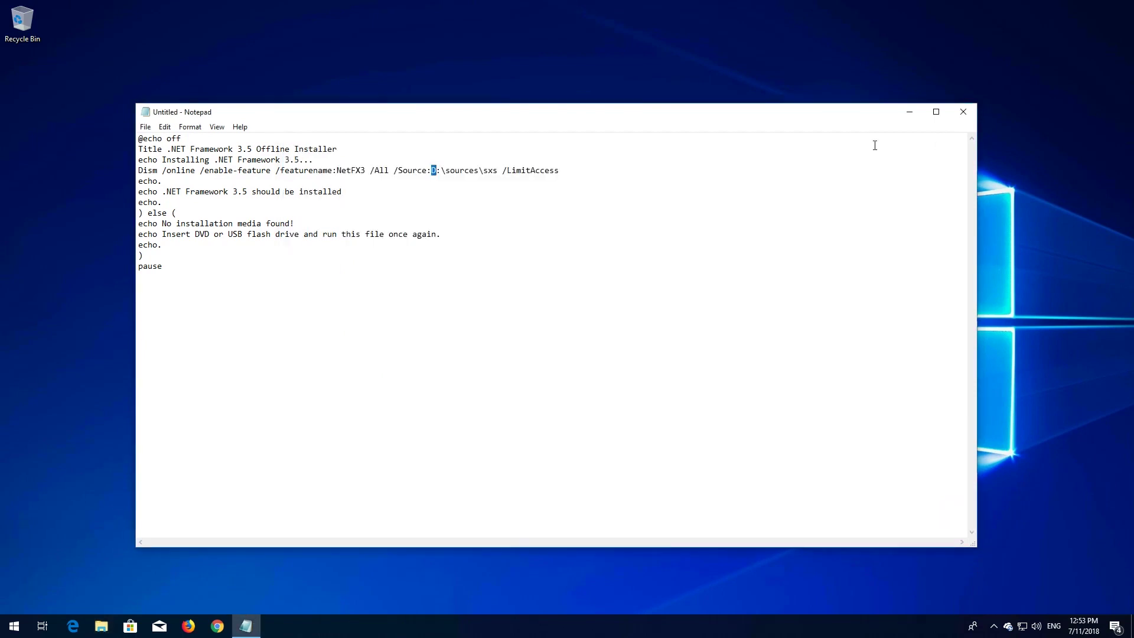
Save the script to the Desktop as fix.cmd with type All Files, then close Notepad.
{"action": "left_click", "coordinate": [145, 127]}
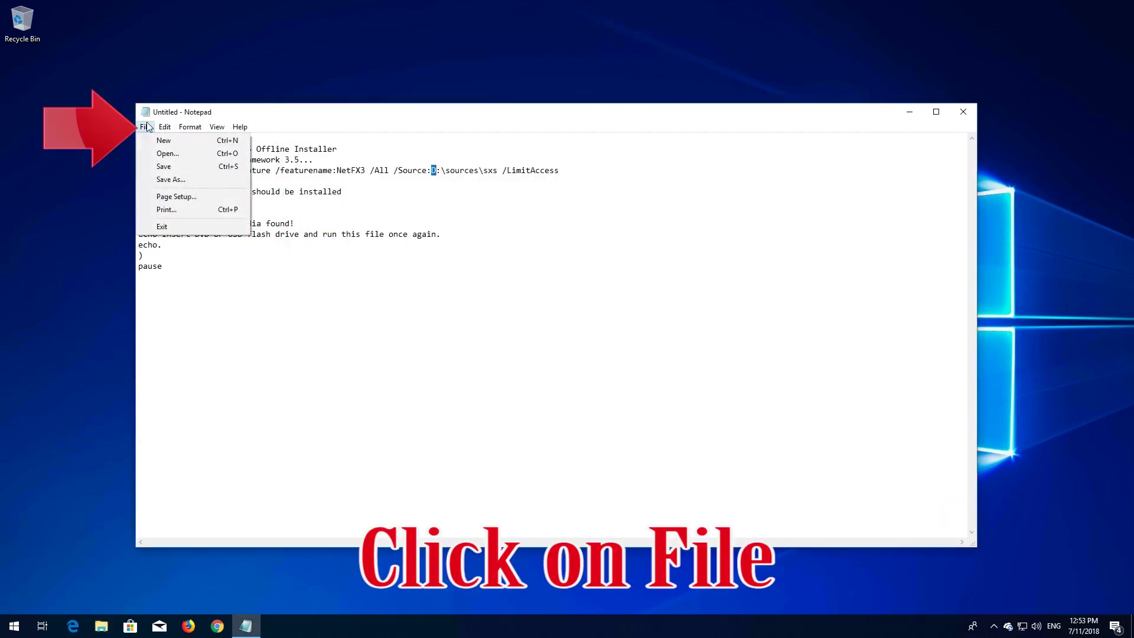
{"action": "left_click", "coordinate": [187, 180]}
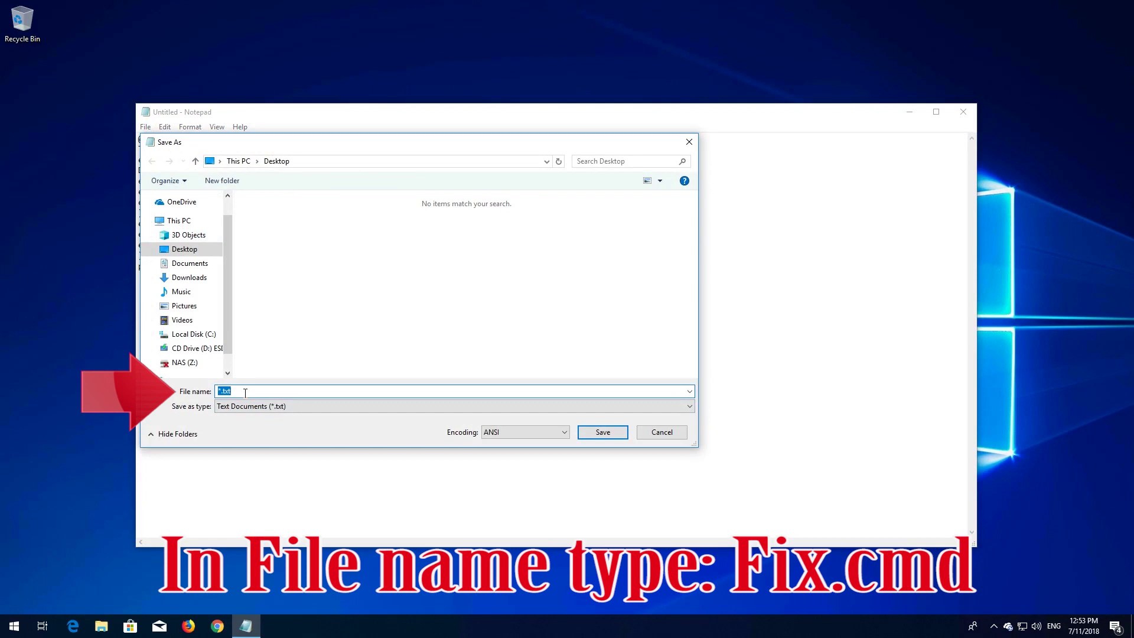
{"action": "type", "text": "fix.cmd"}
{"action": "left_click", "coordinate": [249, 406]}
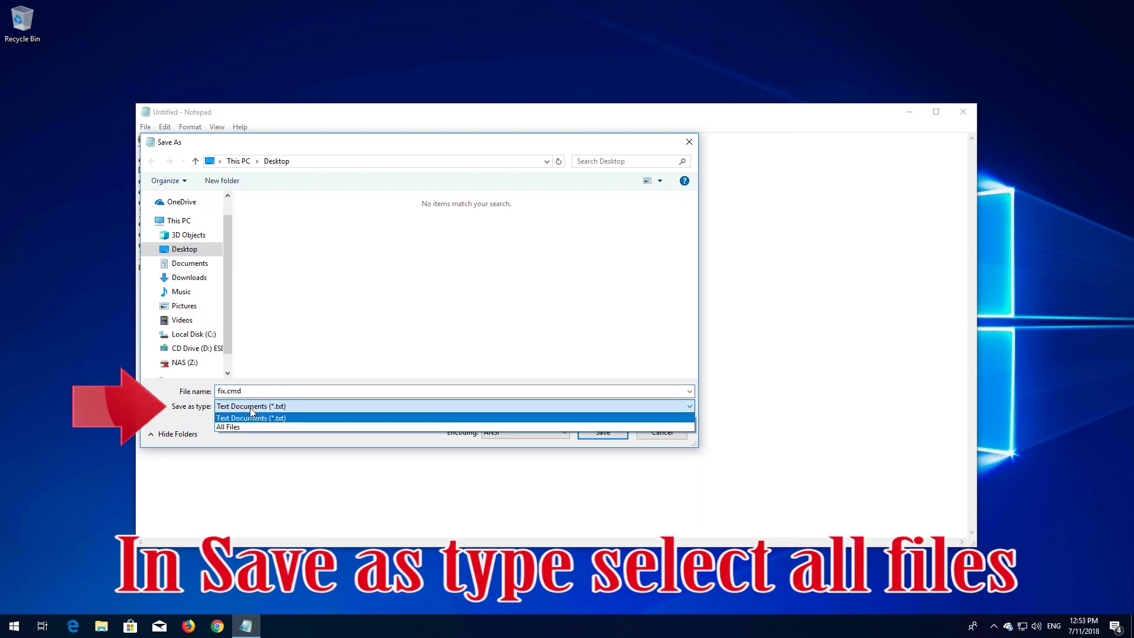
{"action": "left_click", "coordinate": [274, 429]}
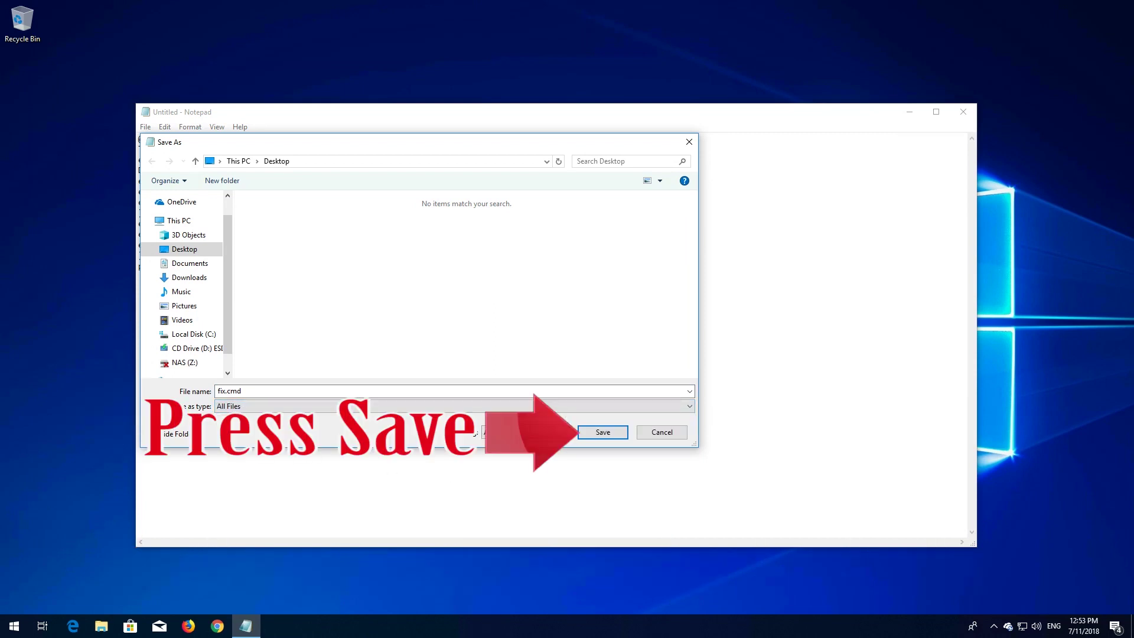
{"action": "left_click", "coordinate": [593, 434]}
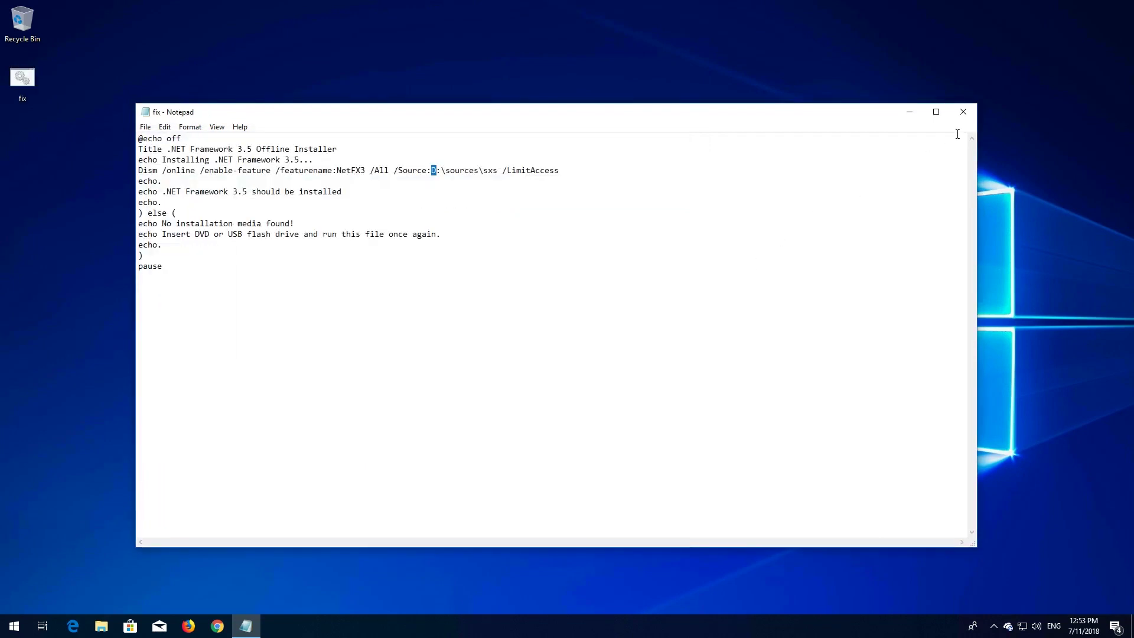
{"action": "left_click", "coordinate": [964, 109]}
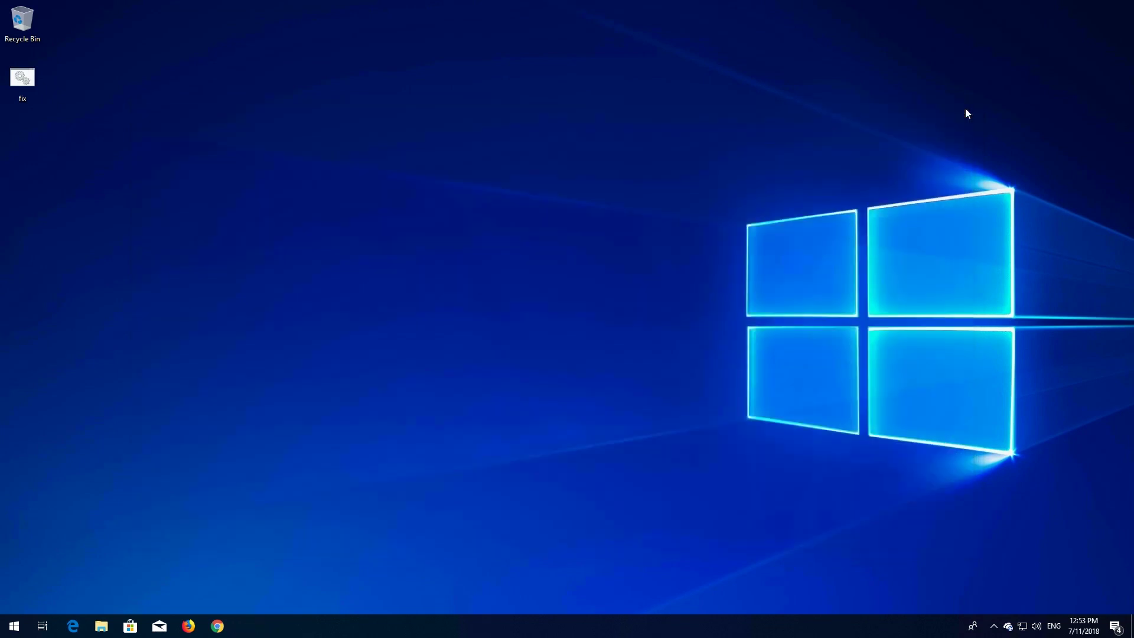
Run fix.cmd as administrator, approve the UAC prompt, and answer Y to restart.
{"action": "right_click", "coordinate": [19, 82]}
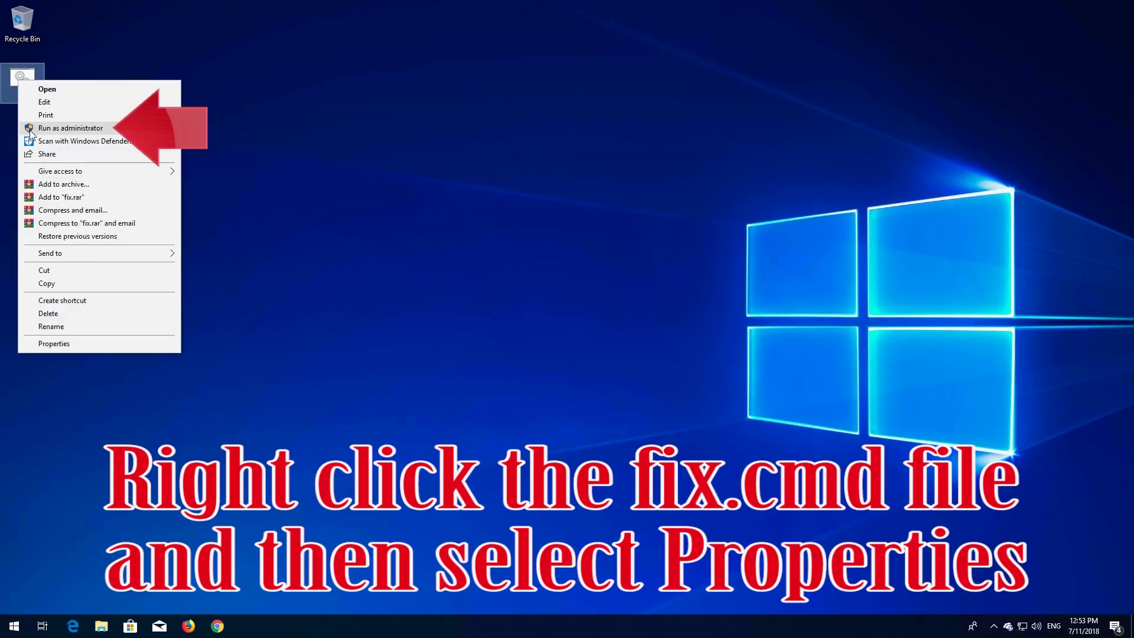
{"action": "left_click", "coordinate": [107, 125]}
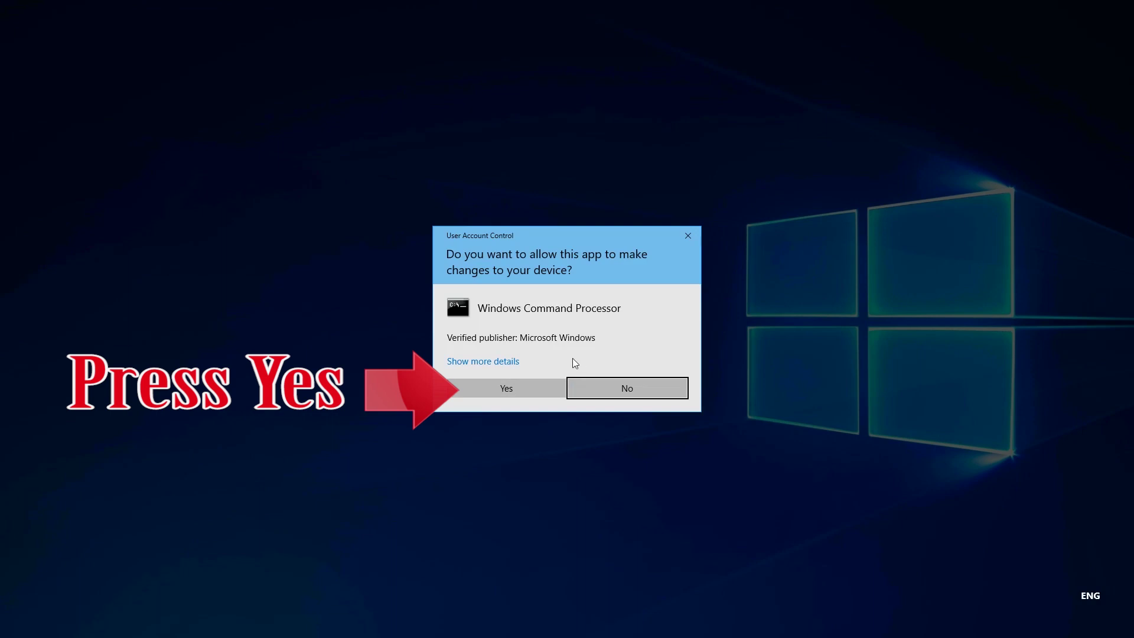
{"action": "left_click", "coordinate": [503, 393]}
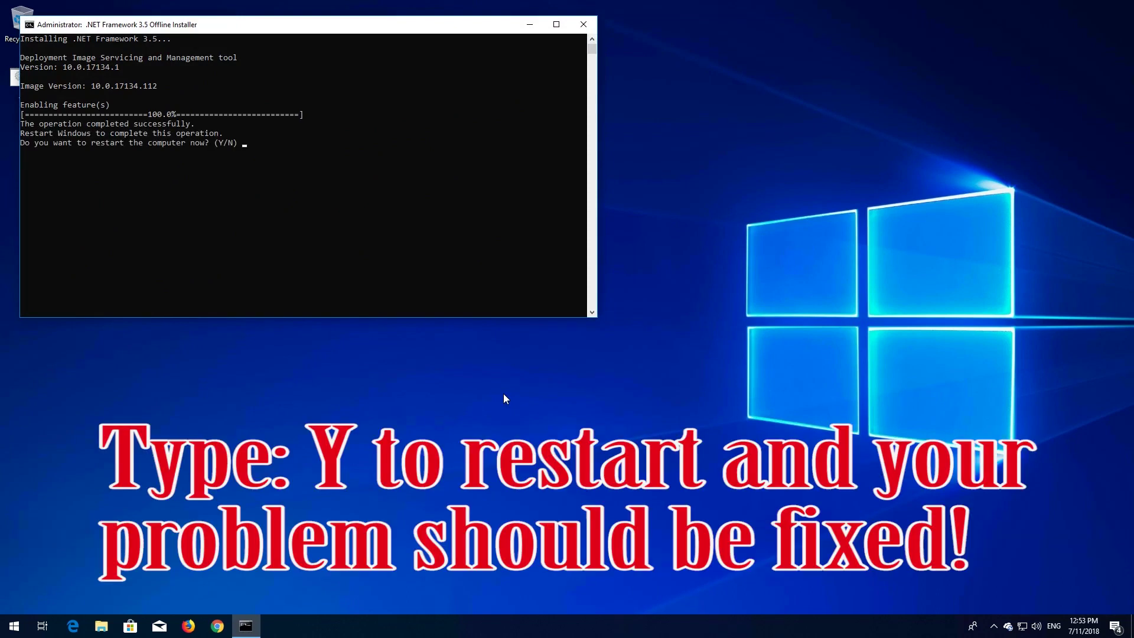
{"action": "key", "text": "y"}
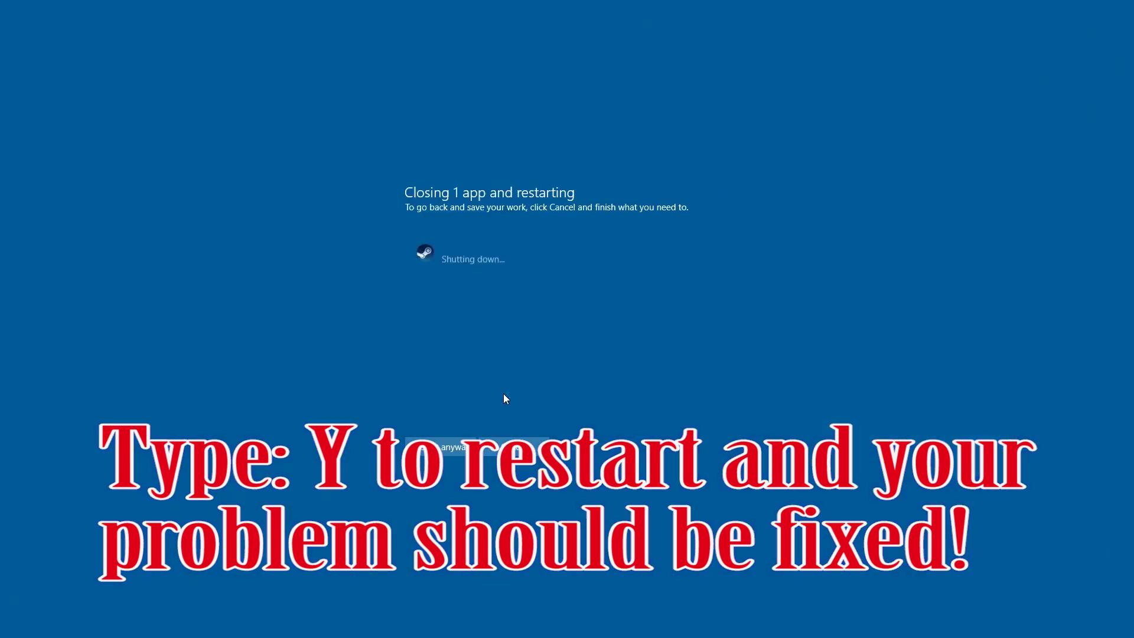